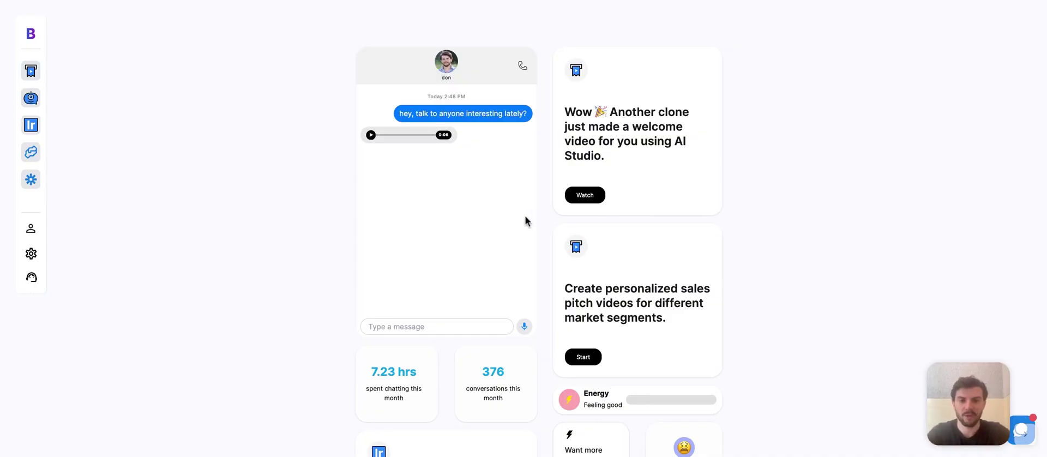
scroll(698, 194, "down", 3)
scroll(700, 194, "down", 2)
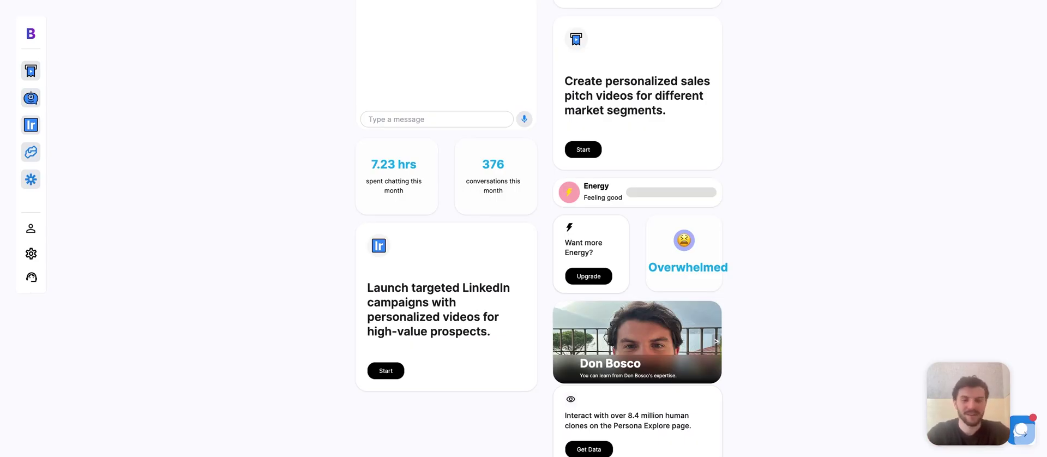
scroll(486, 293, "down", 2)
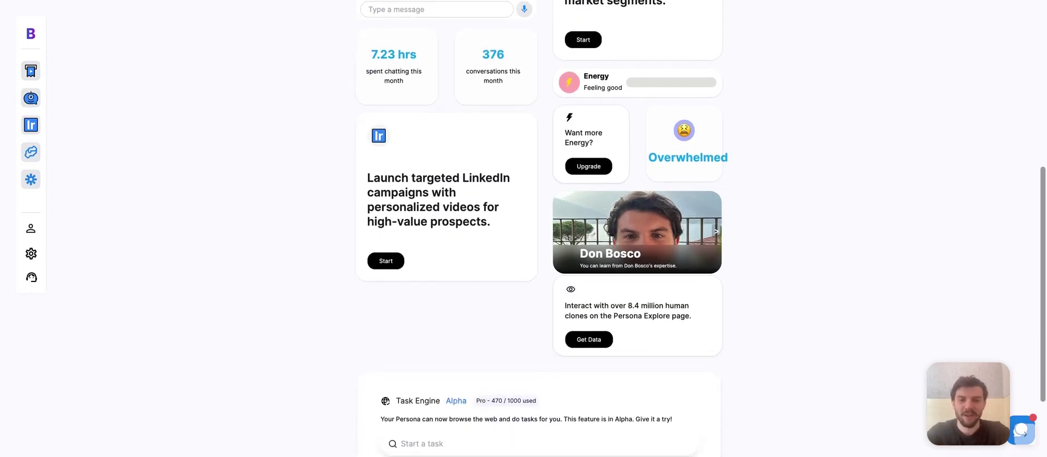
scroll(487, 295, "up", 2)
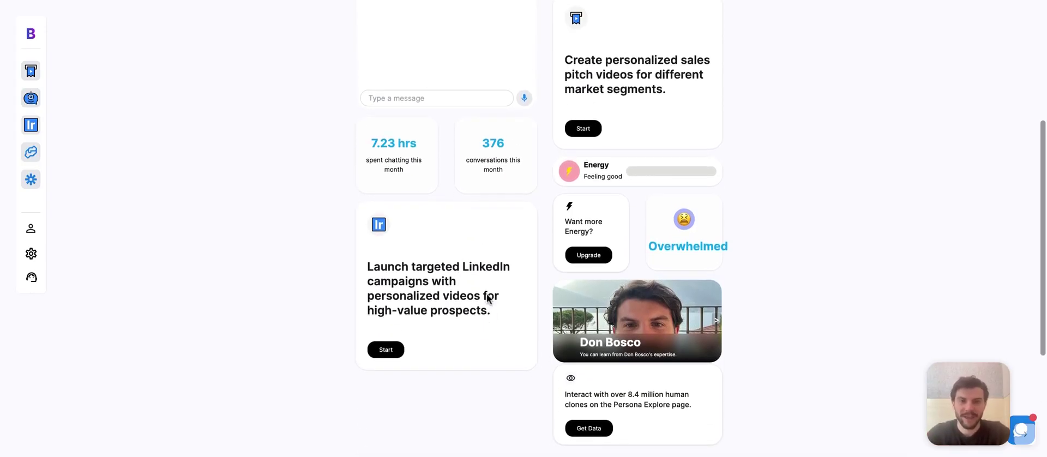
scroll(868, 308, "down", 3)
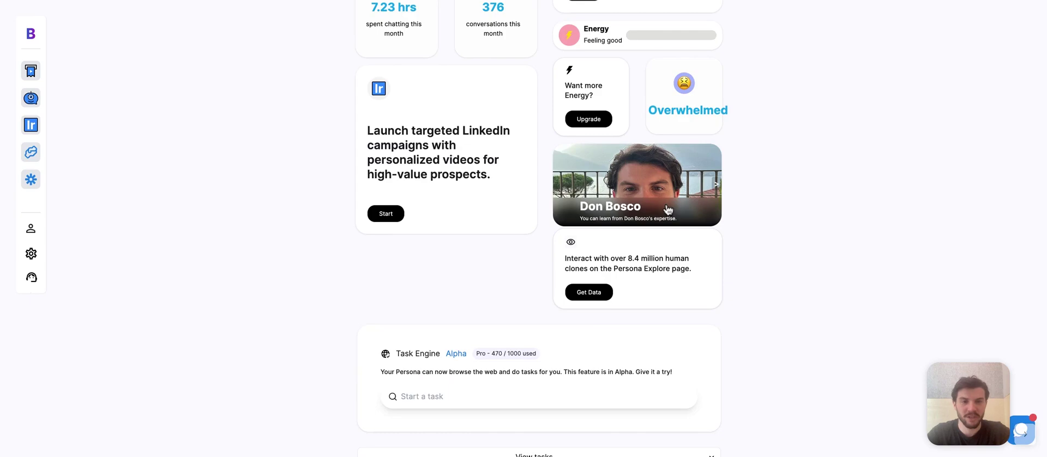
scroll(750, 254, "down", 1)
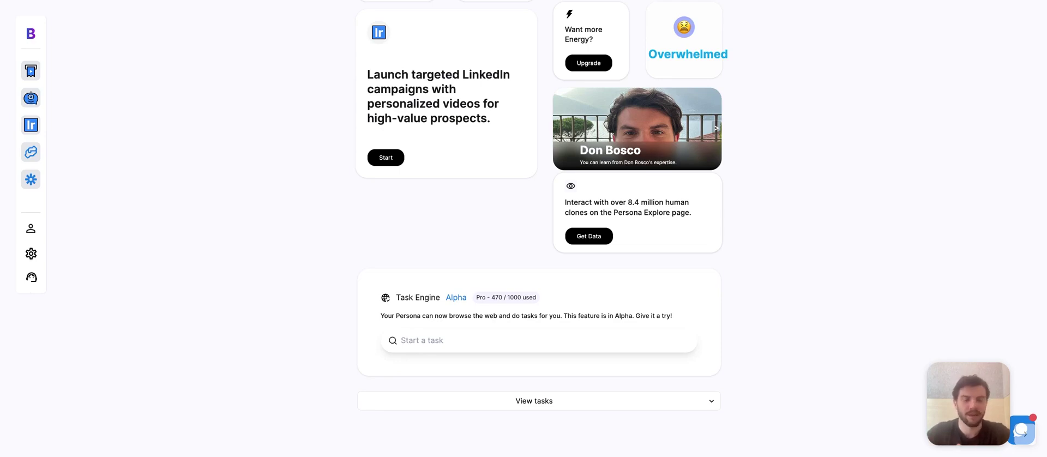
scroll(539, 229, "up", 8)
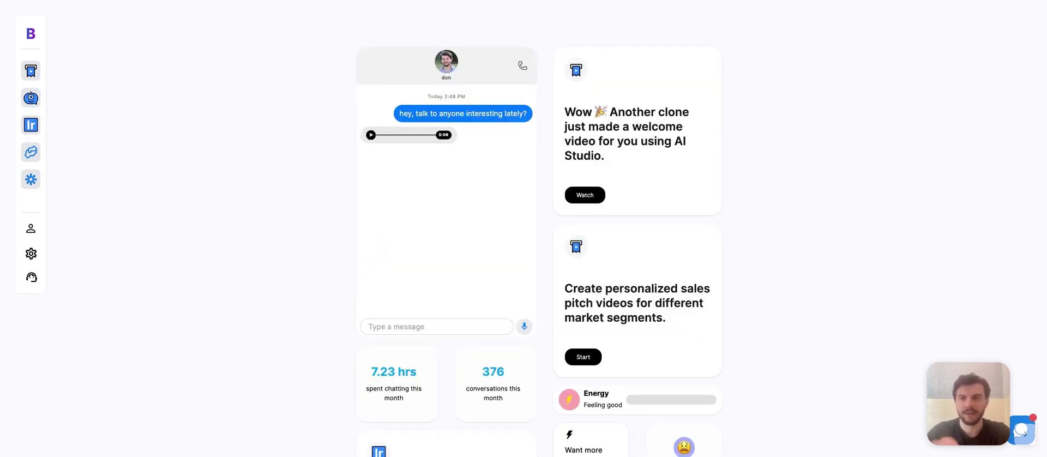
- Go to AI Studio and start creating a new video template
left_click(33, 73)
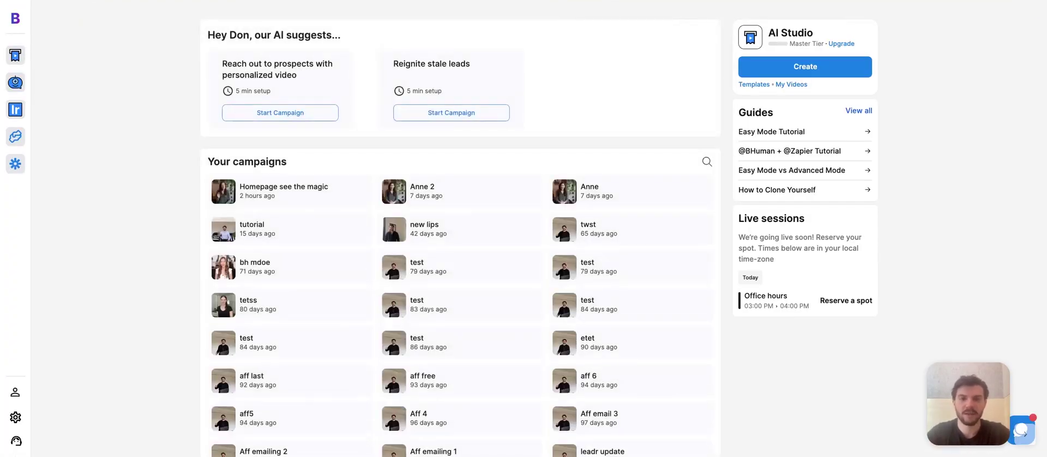
left_click(812, 67)
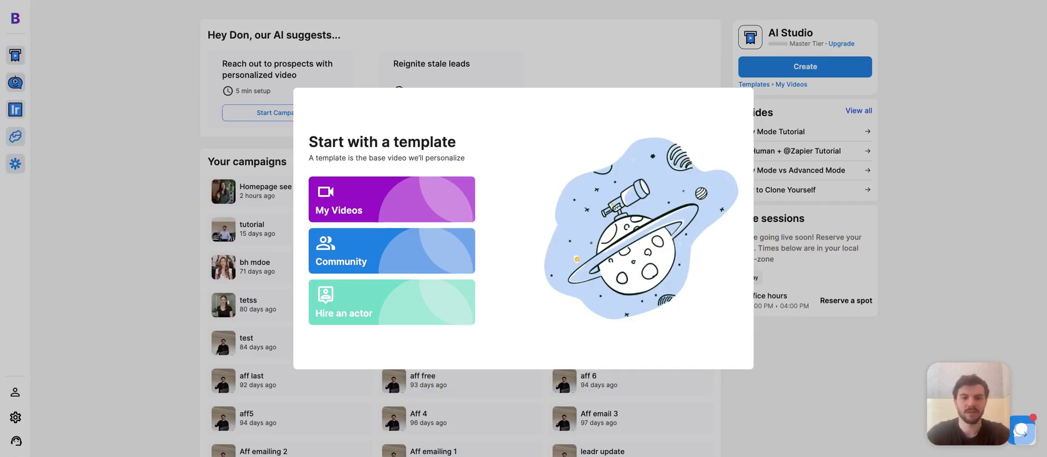
- Browse the Community templates and Hire an actor option, then pick My Videos as the source
left_click(451, 263)
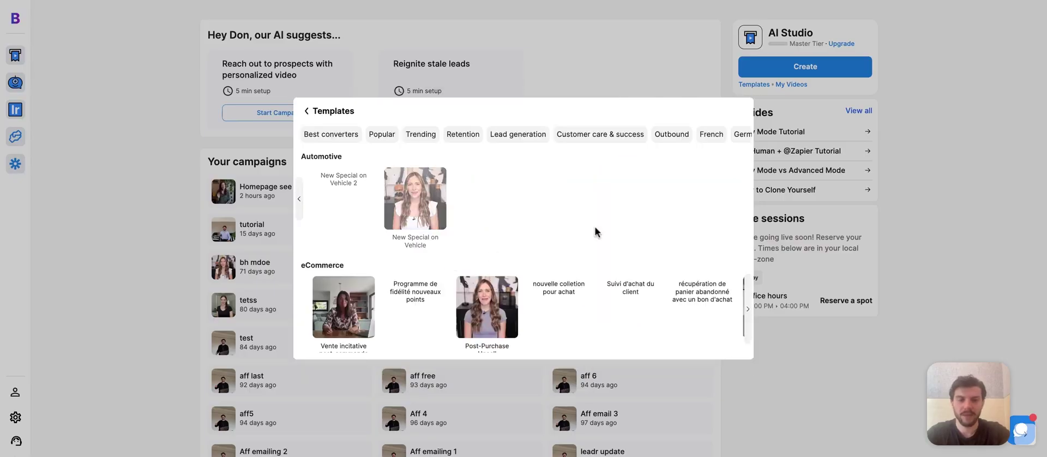
scroll(597, 231, "down", 6)
scroll(591, 241, "down", 5)
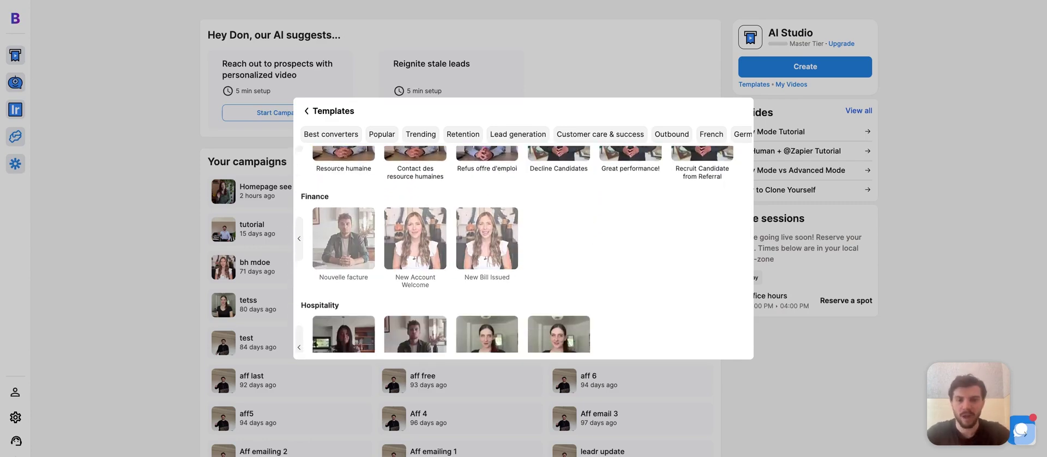
left_click(304, 112)
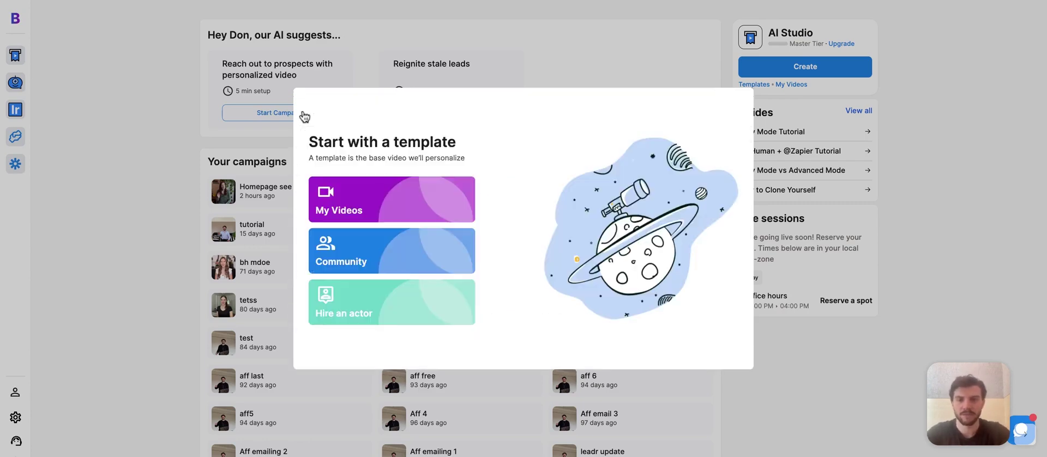
left_click(443, 321)
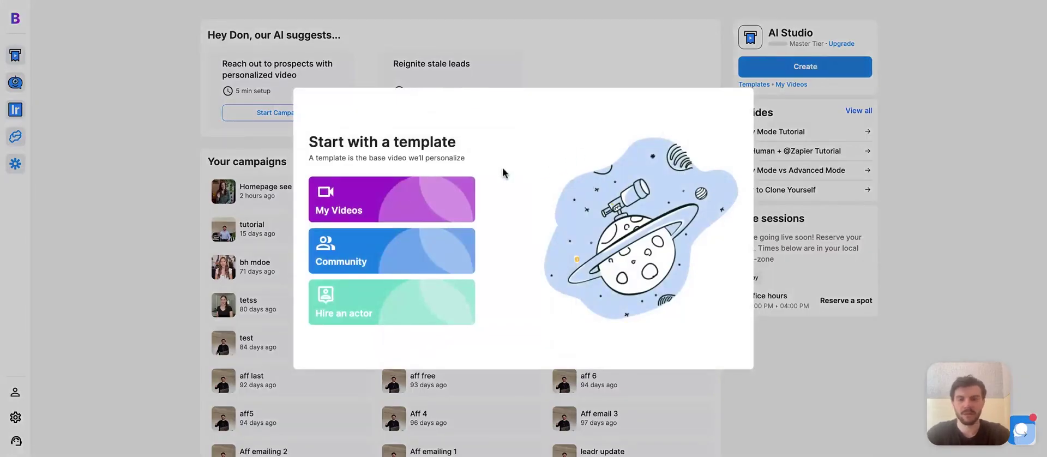
left_click(442, 194)
- Create a new template named 'demo' and choose to upload an existing recording
left_click(697, 142)
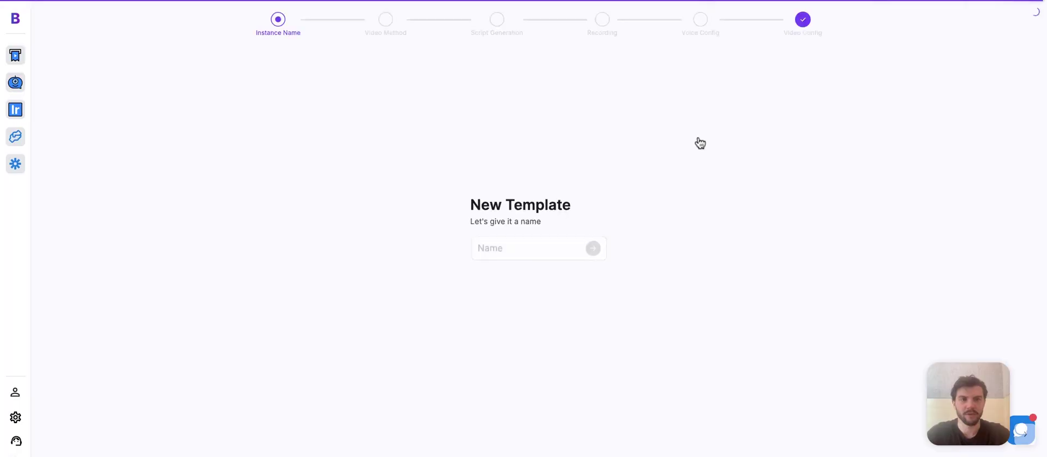
type("demo")
key("Return")
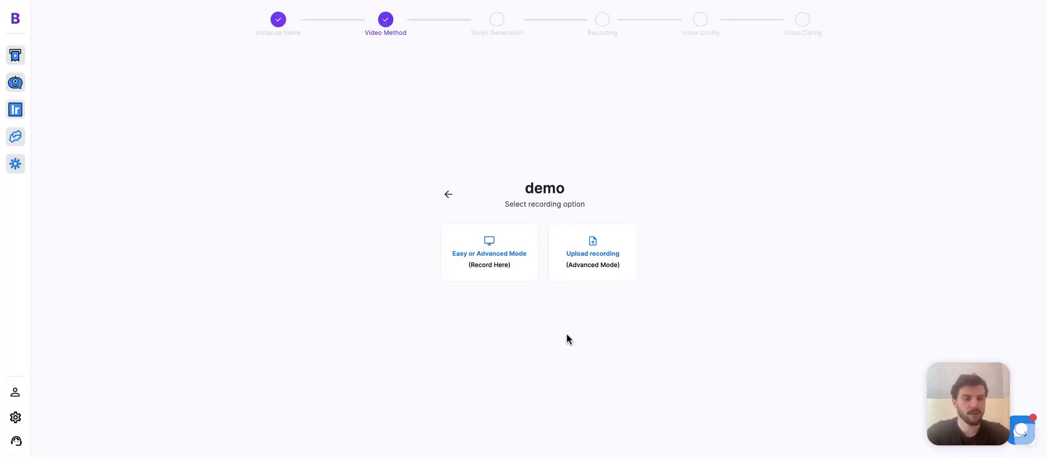
left_click(588, 277)
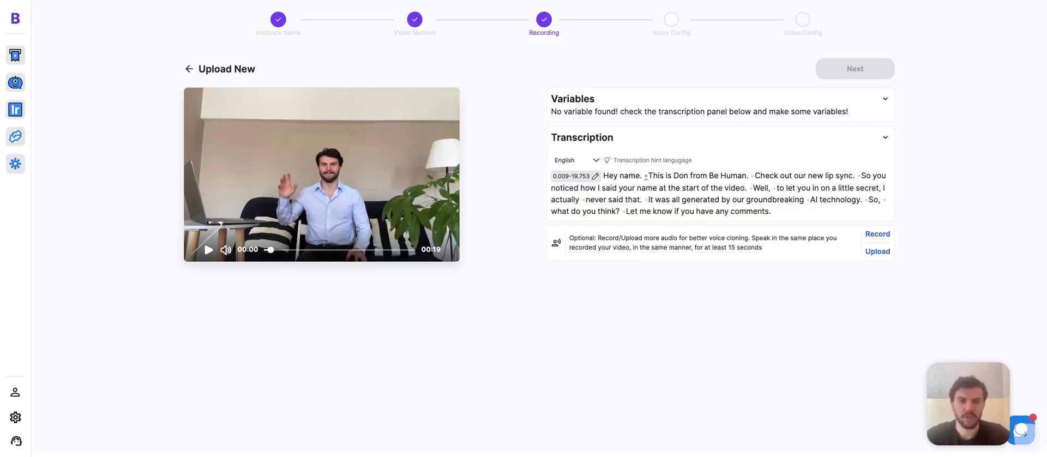
- Make the transcript word 'name.' a first_name variable and move to Voice Config
double_click(629, 178)
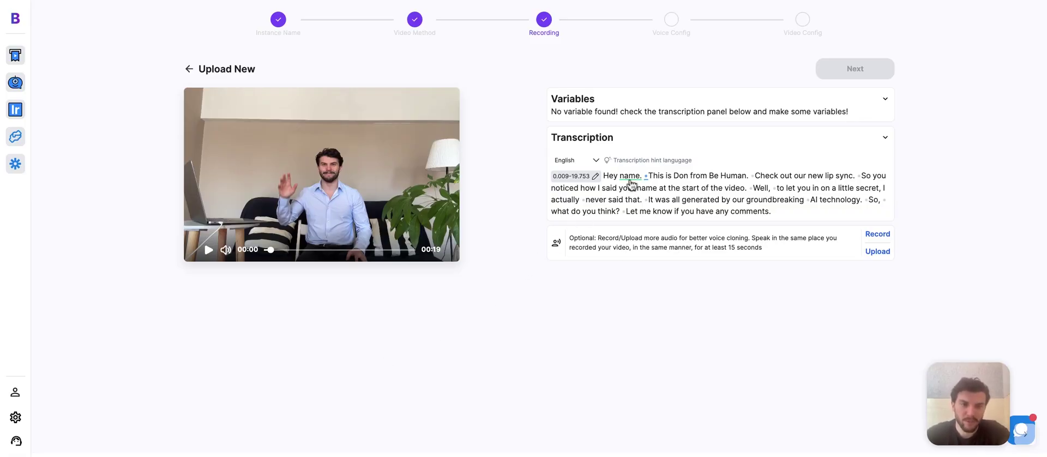
left_click(611, 193)
type("fir")
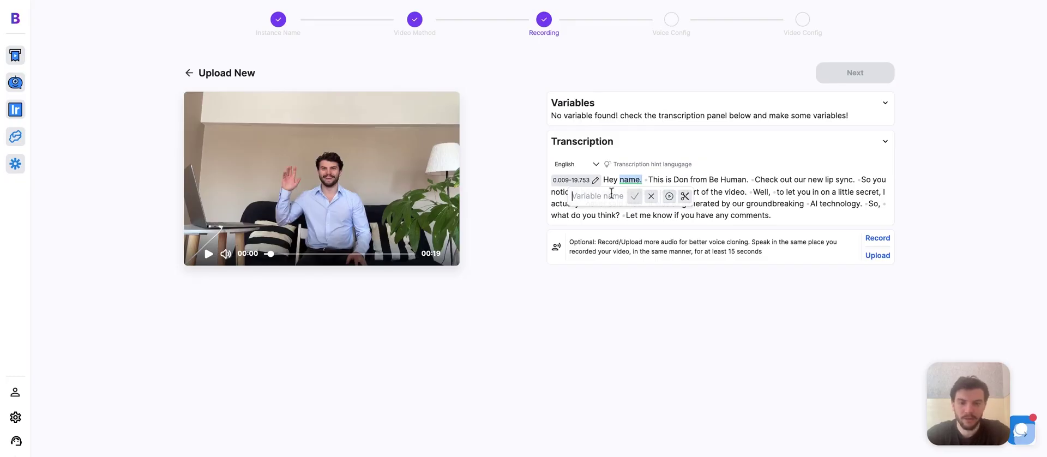
type("st_name")
left_click(634, 195)
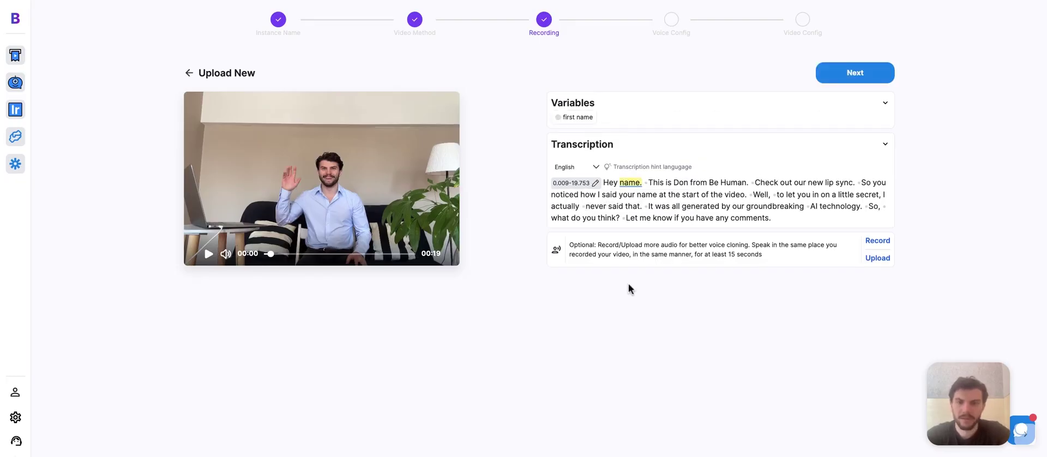
left_click(854, 75)
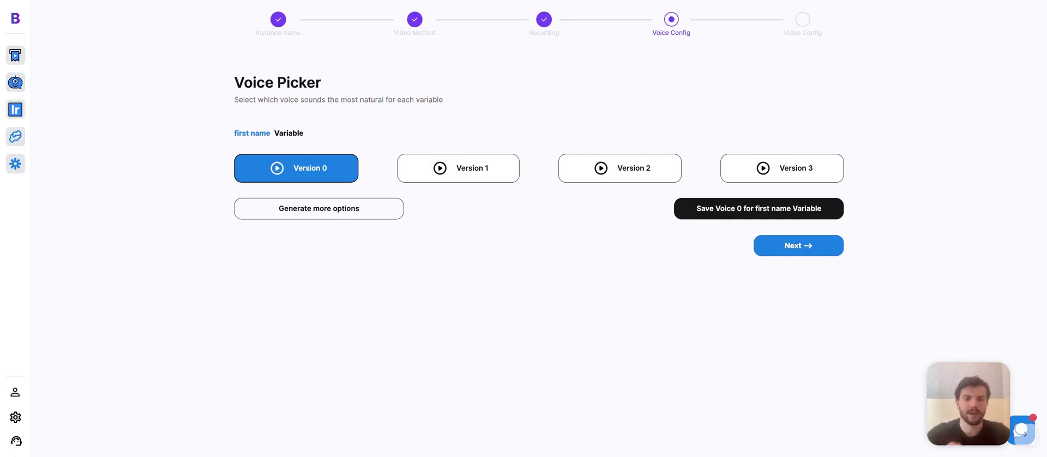
- Audition voice Versions 0–3, then generate new versions using the test name 'Luis'
left_click(277, 168)
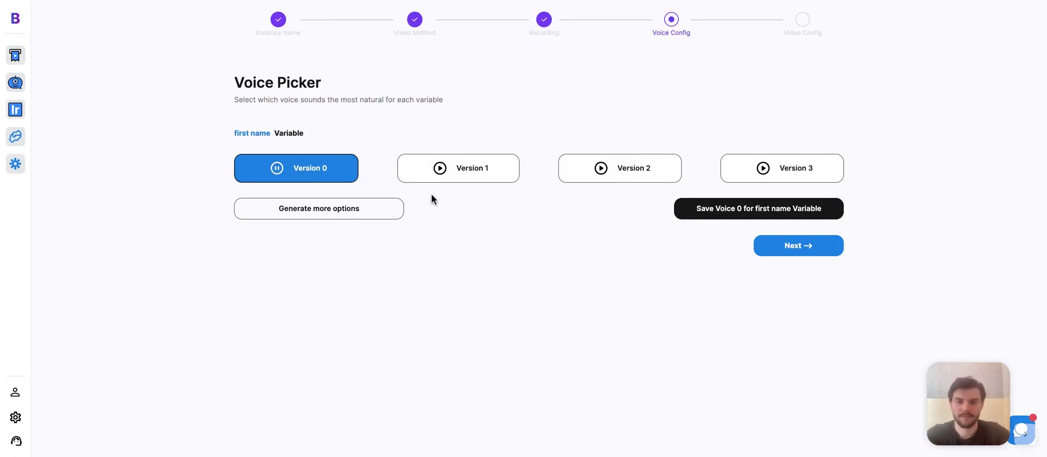
left_click(437, 178)
left_click(602, 169)
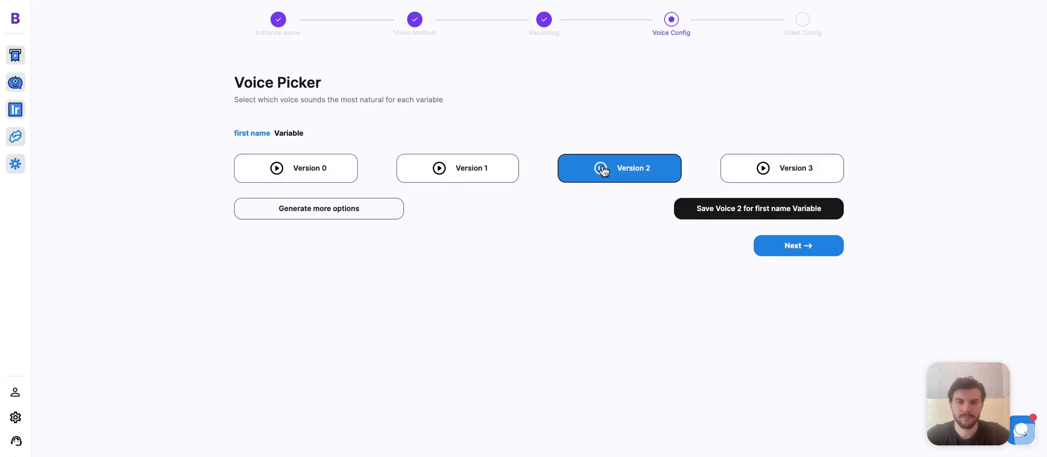
left_click(766, 171)
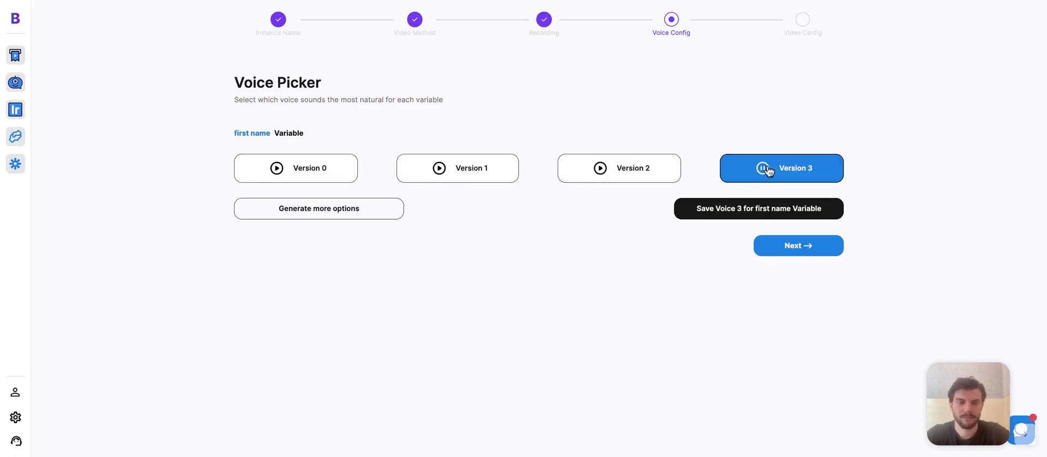
left_click(345, 210)
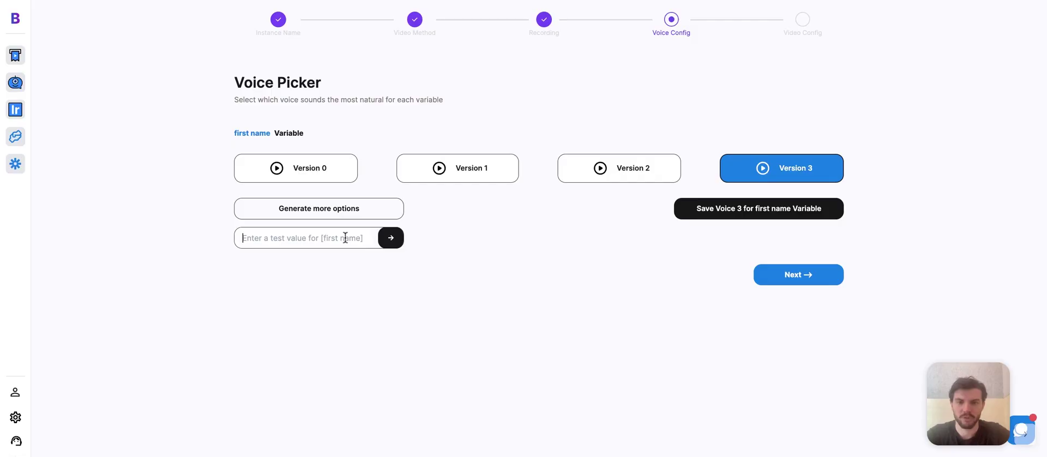
left_click(345, 238)
type("Luis")
left_click(389, 244)
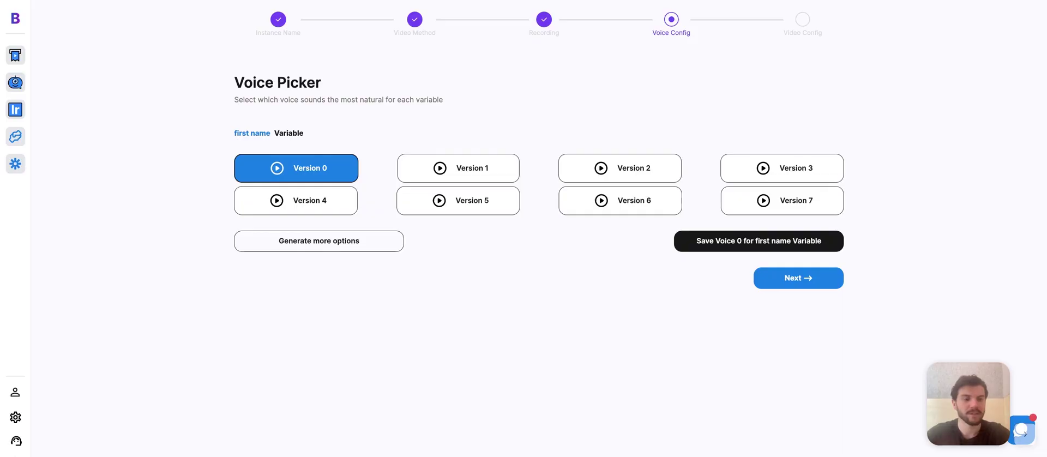
- Audition Versions 4–7 and save Version 4 as the first name variable's voice
left_click(277, 200)
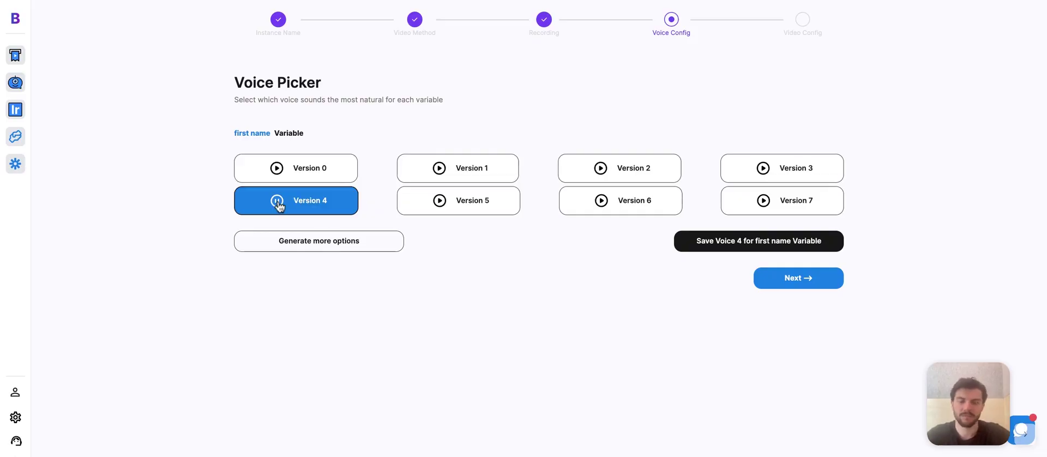
left_click(440, 202)
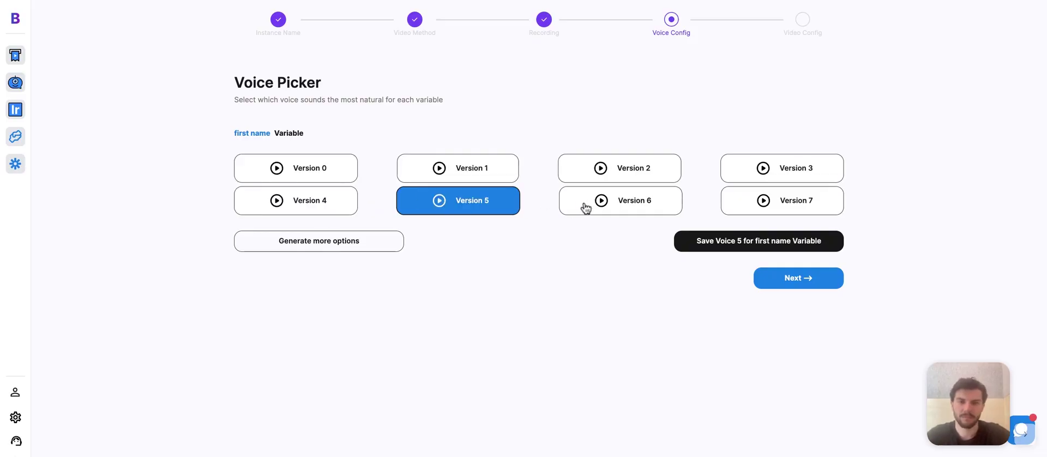
left_click(601, 203)
left_click(761, 203)
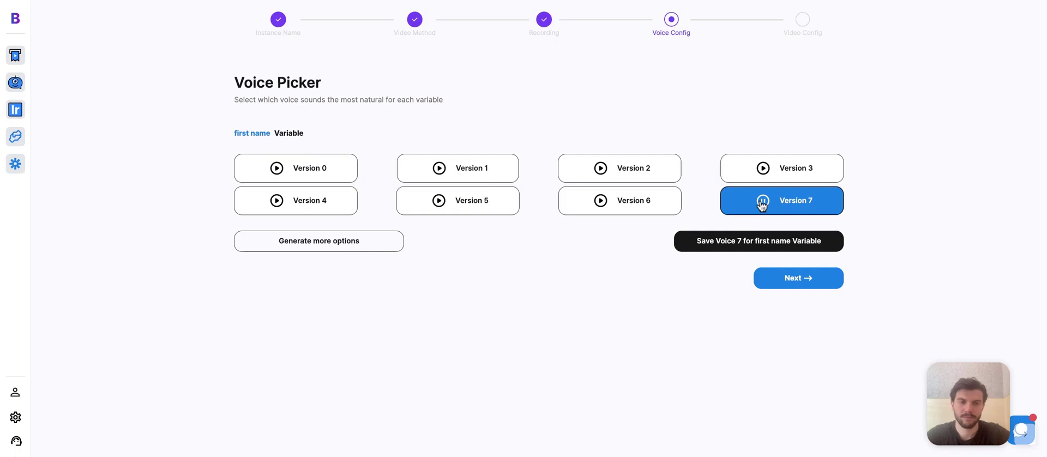
left_click(276, 206)
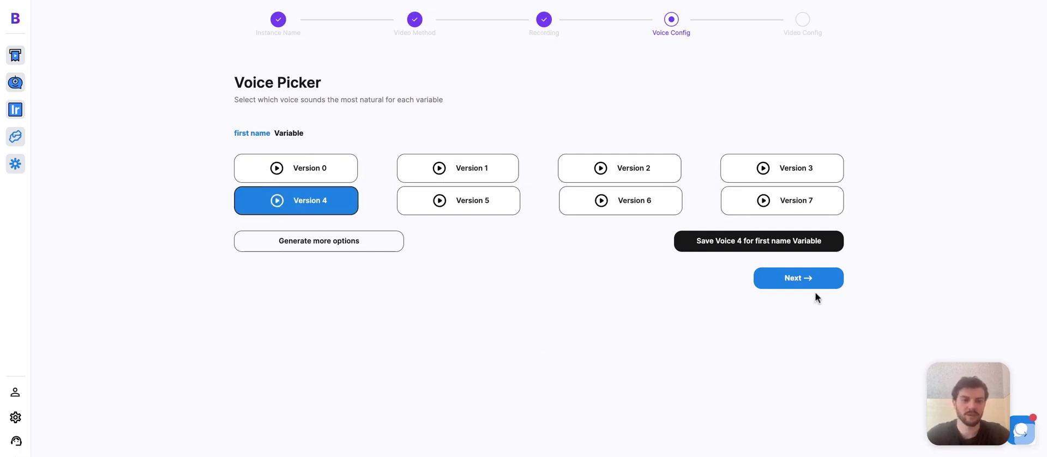
left_click(821, 248)
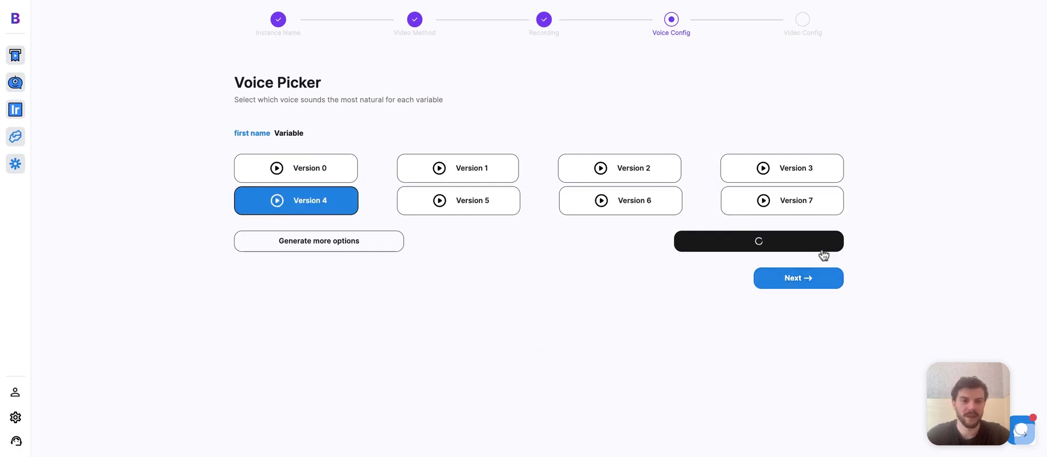
left_click(809, 288)
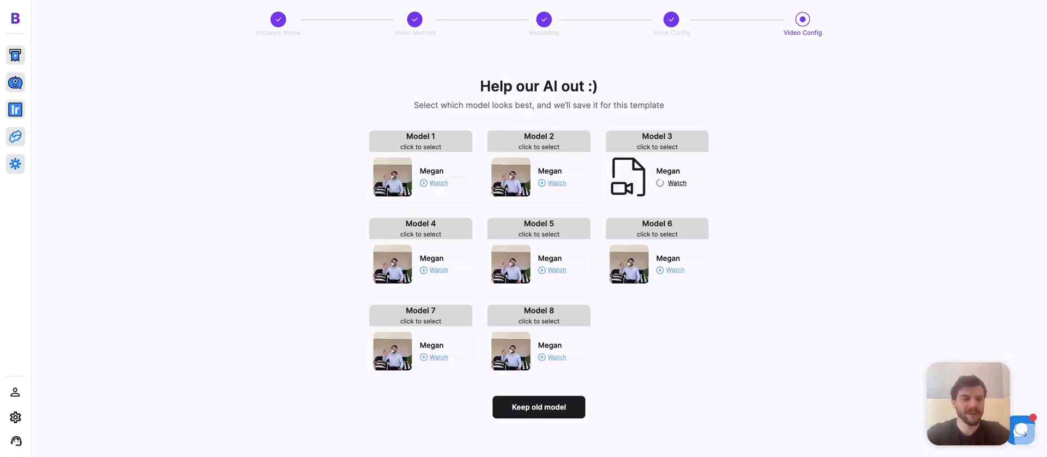
- Preview the Model 1 and Model 2 videos, then save Model 3 as the template's model
left_click(439, 184)
left_click(365, 355)
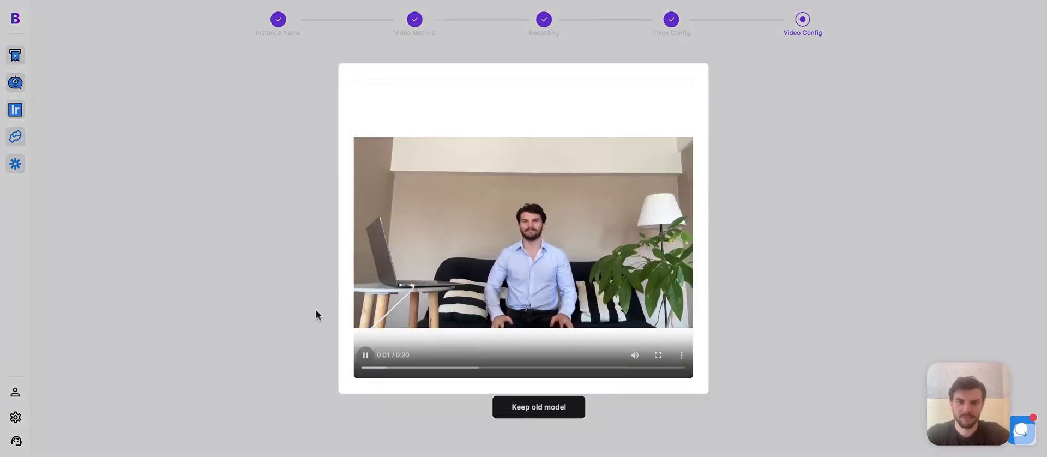
left_click(314, 308)
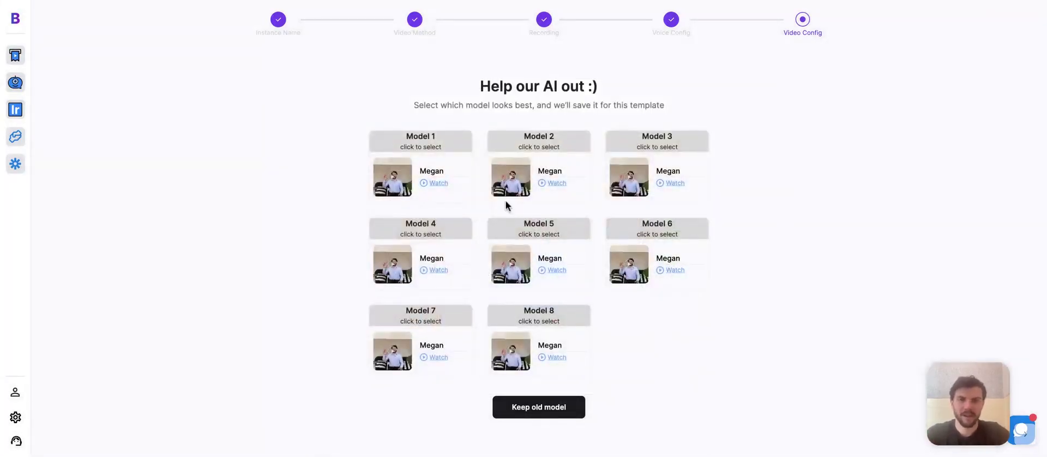
left_click(550, 183)
left_click(366, 355)
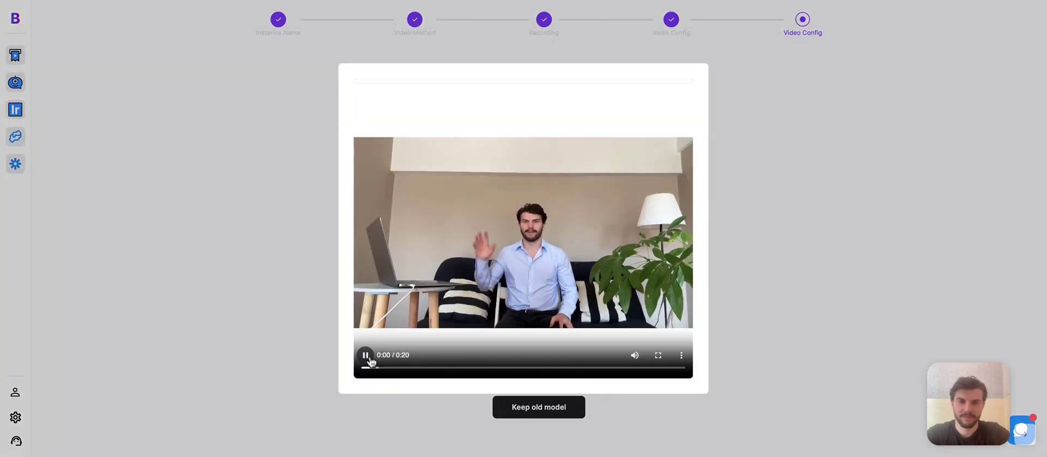
left_click(365, 355)
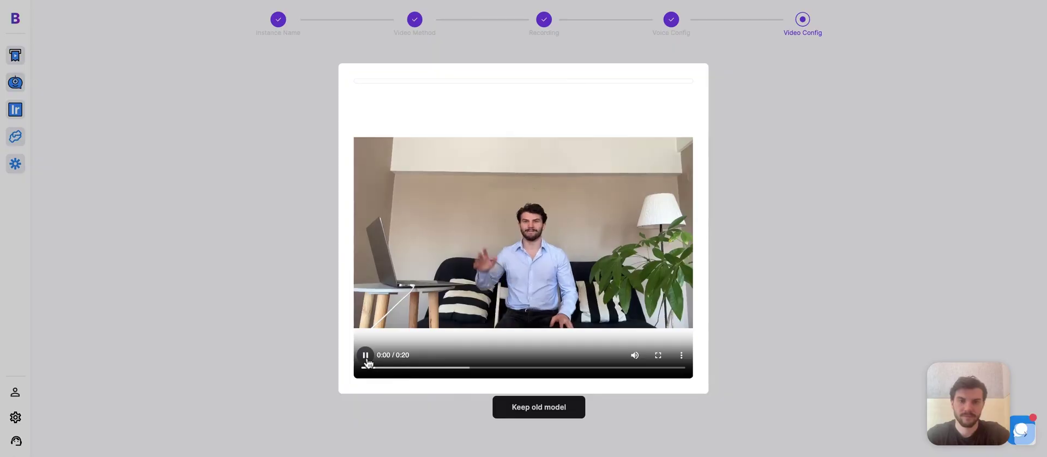
left_click(366, 359)
left_click(320, 303)
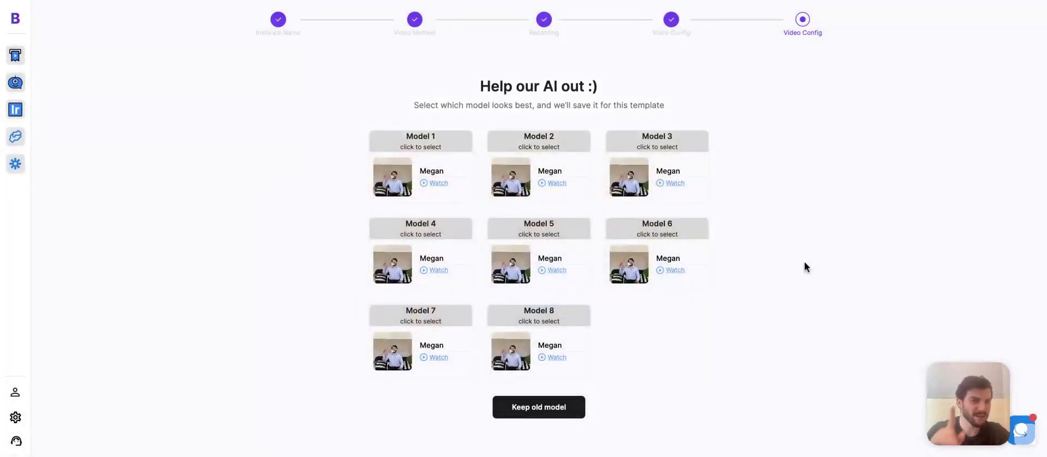
left_click(671, 153)
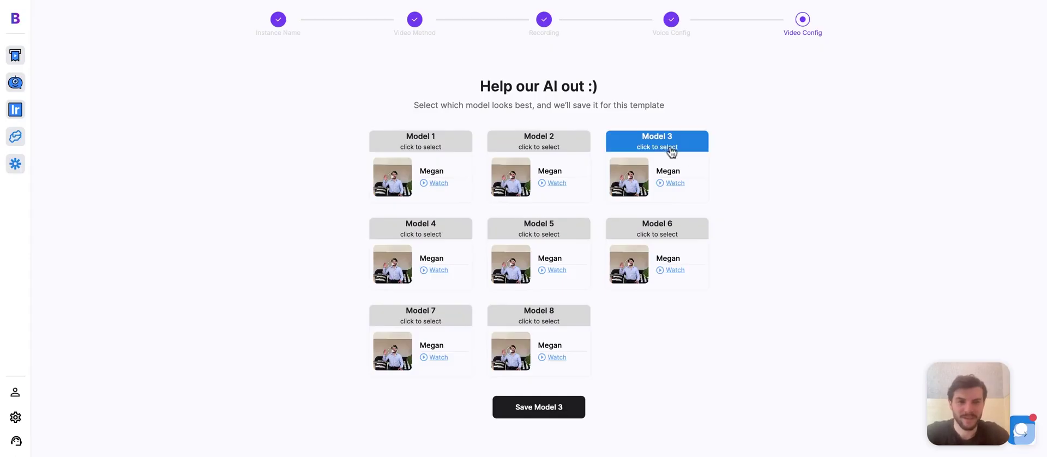
left_click(542, 409)
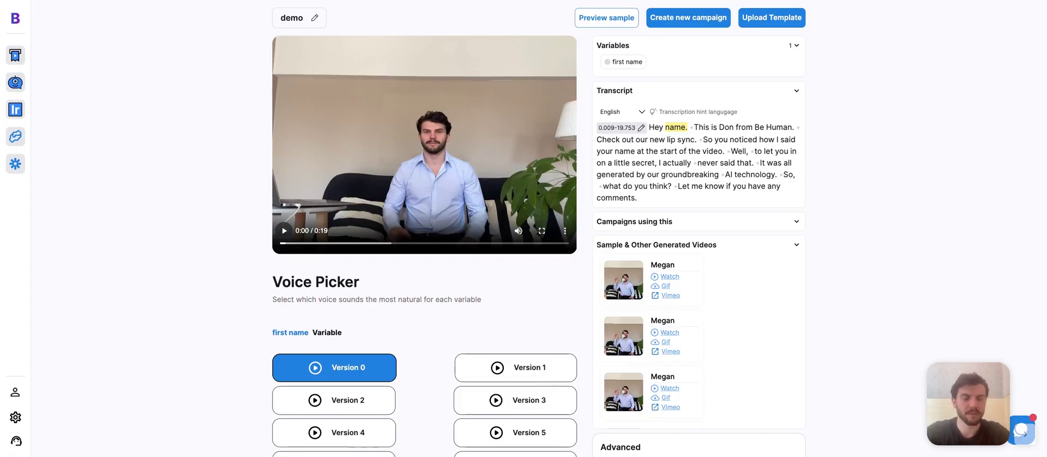
- Generate a Max-mode preview sample for first name 'James' with background type None
left_click(594, 25)
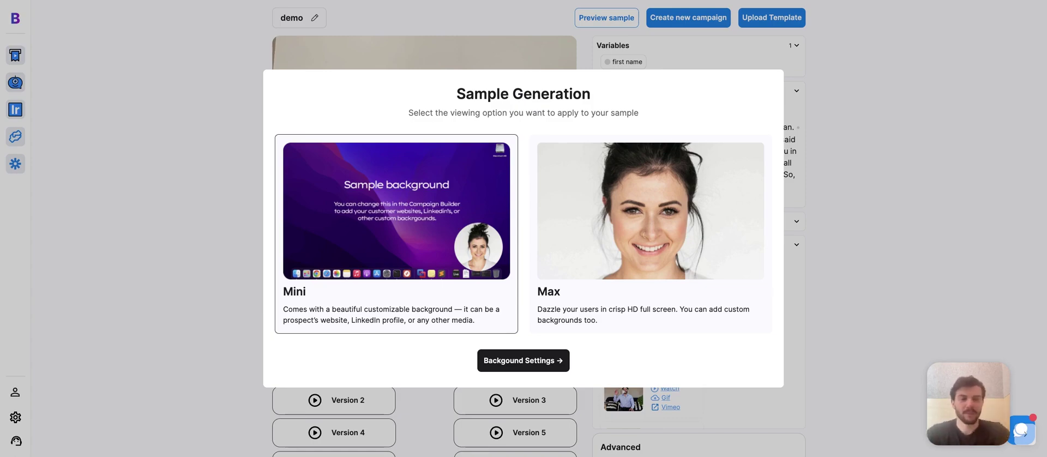
left_click(687, 197)
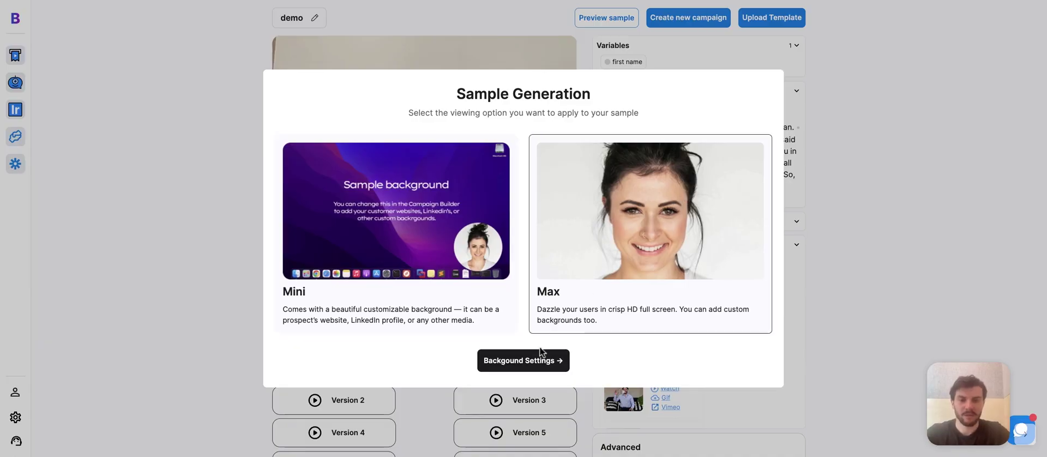
left_click(538, 355)
left_click(531, 215)
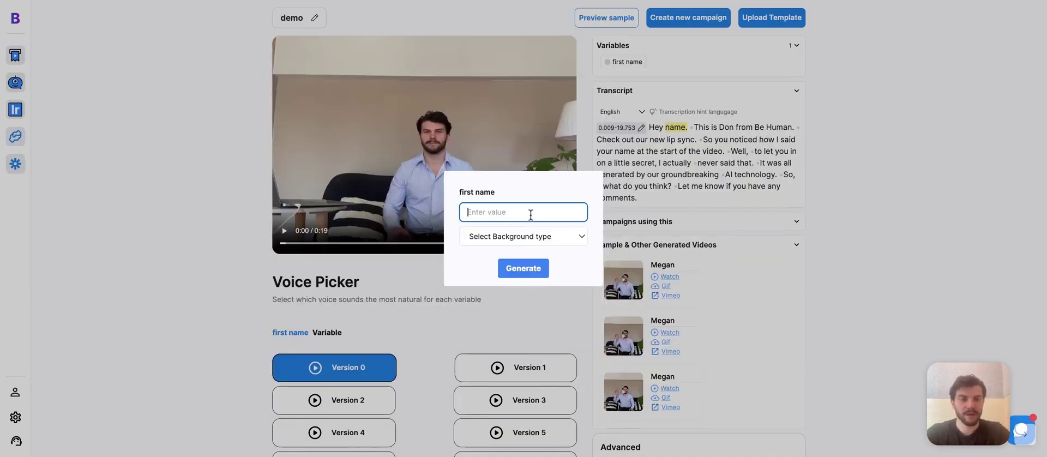
type("James")
left_click(525, 233)
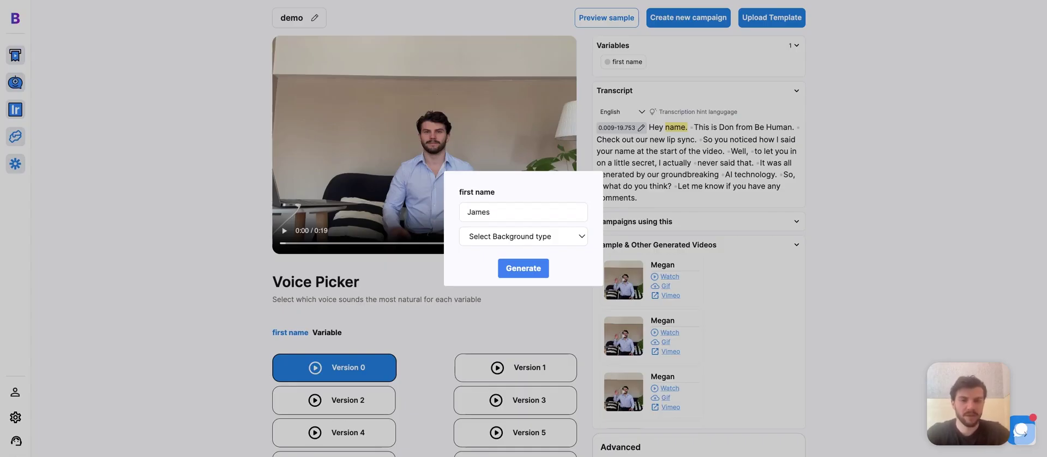
left_click(524, 253)
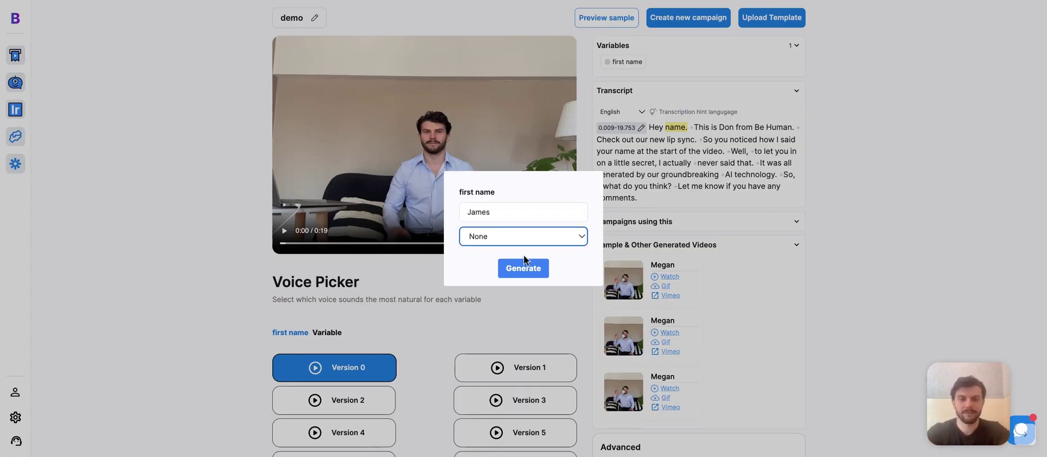
left_click(524, 260)
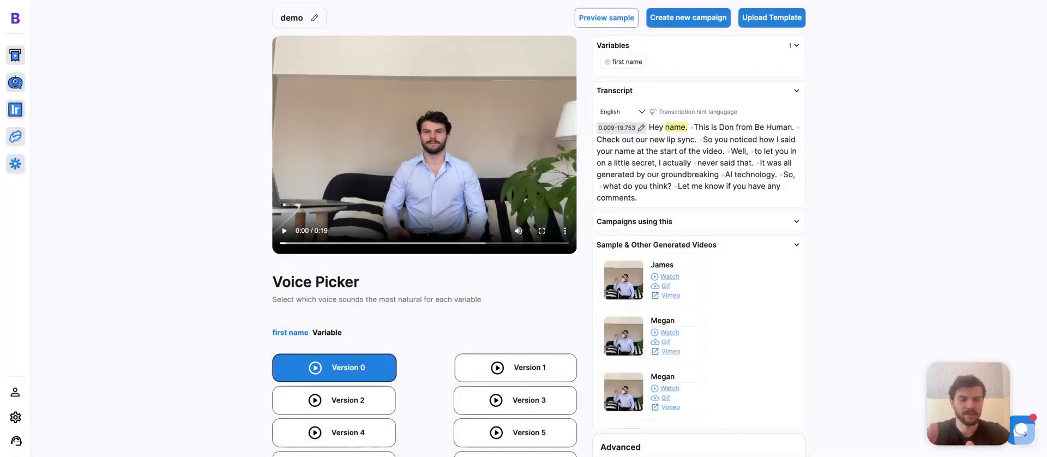
- Watch the newly generated sample video and close the player
left_click(670, 275)
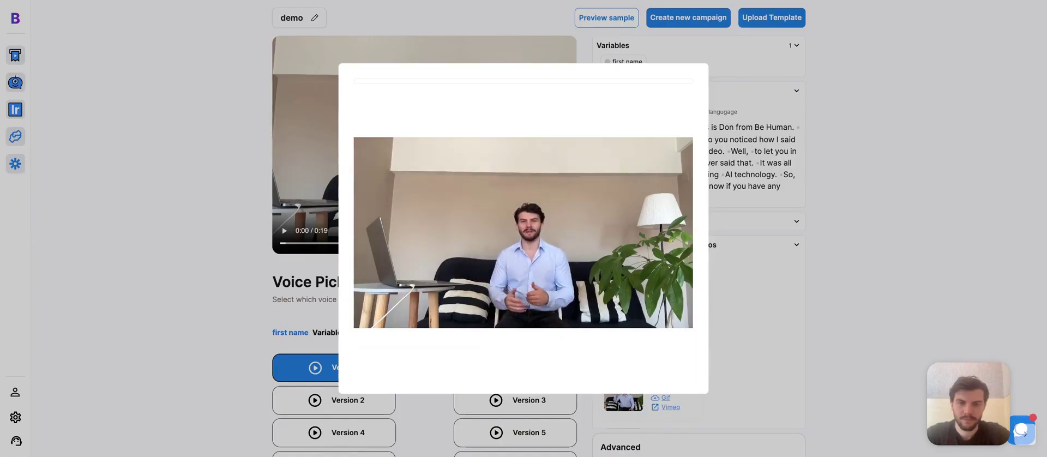
mouse_move(362, 376)
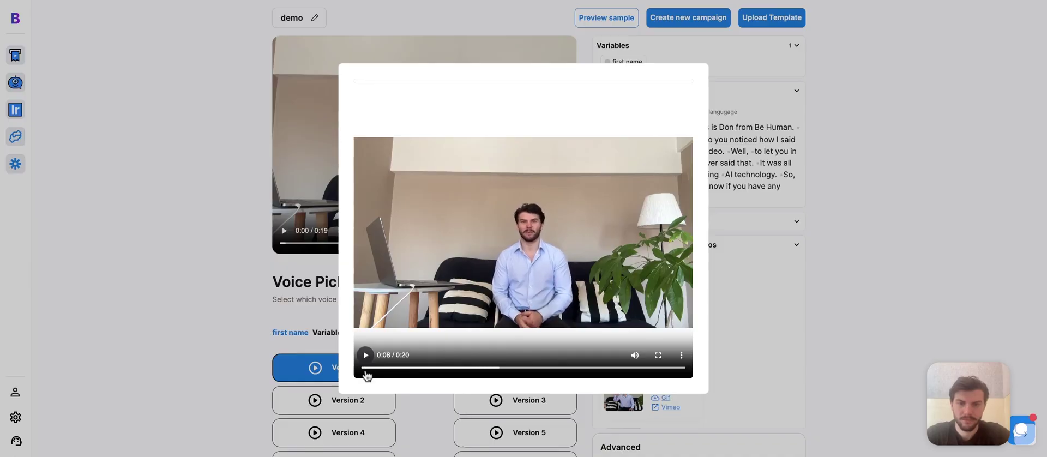
key("Escape")
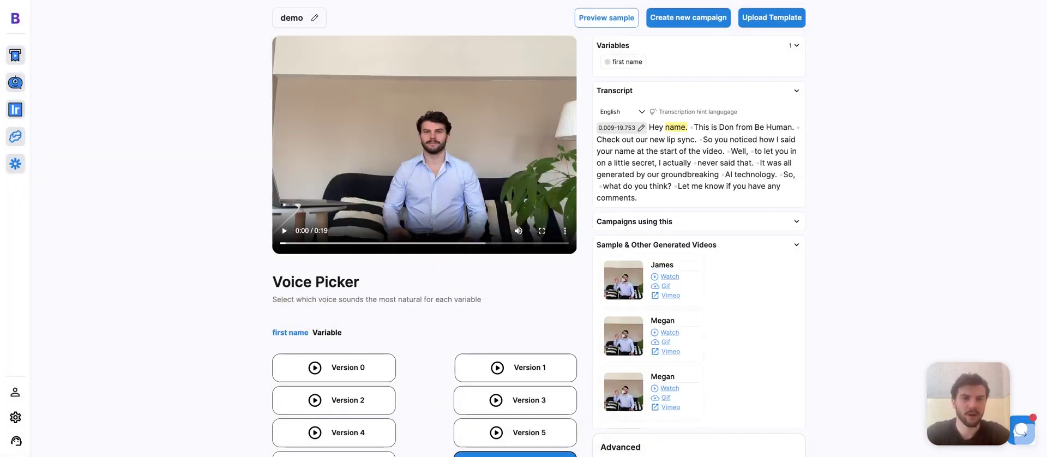
left_click(706, 25)
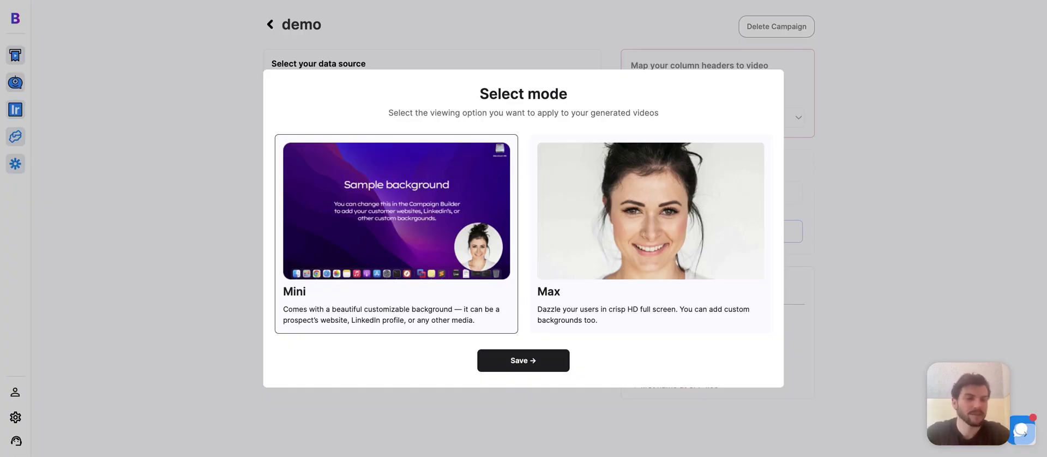
- Save the new demo campaign with Mini as its viewing mode
left_click(537, 363)
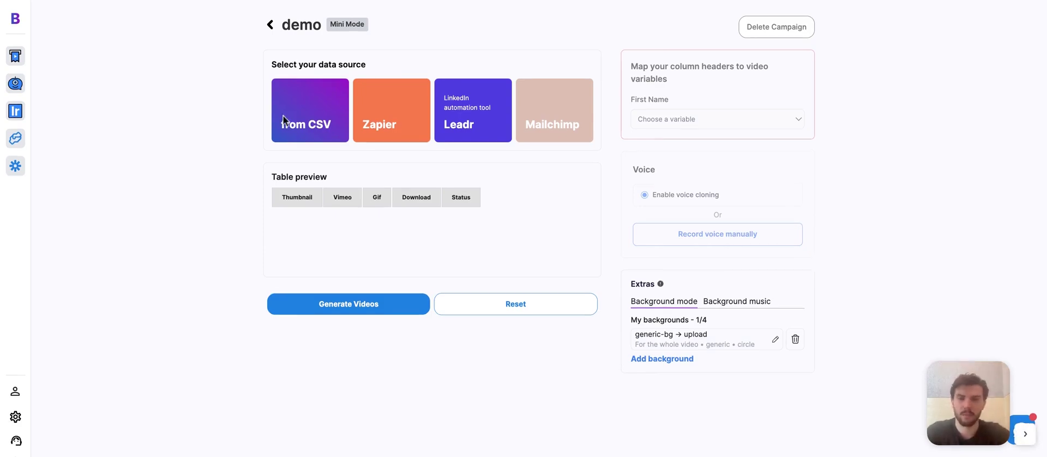
- Load the three-contact CSV and map First Name to the 'name' column
left_click(313, 125)
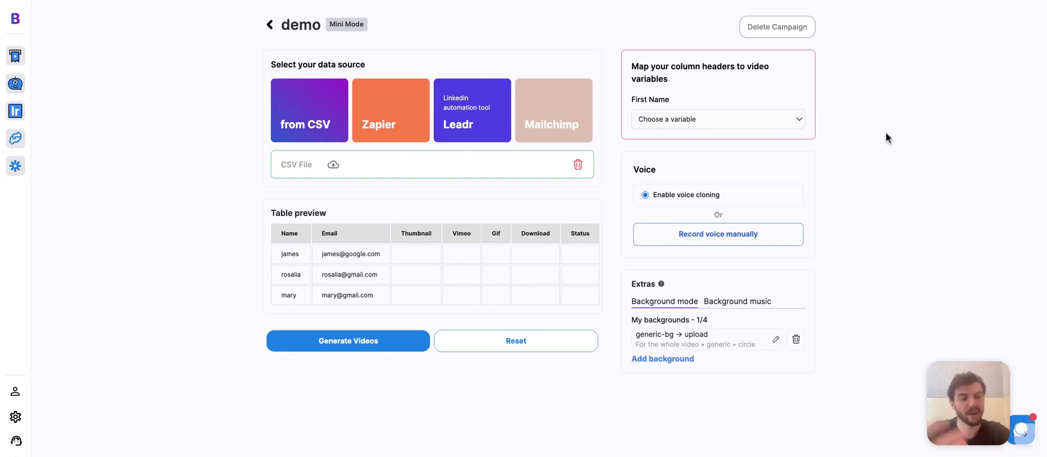
left_click(776, 126)
left_click(672, 129)
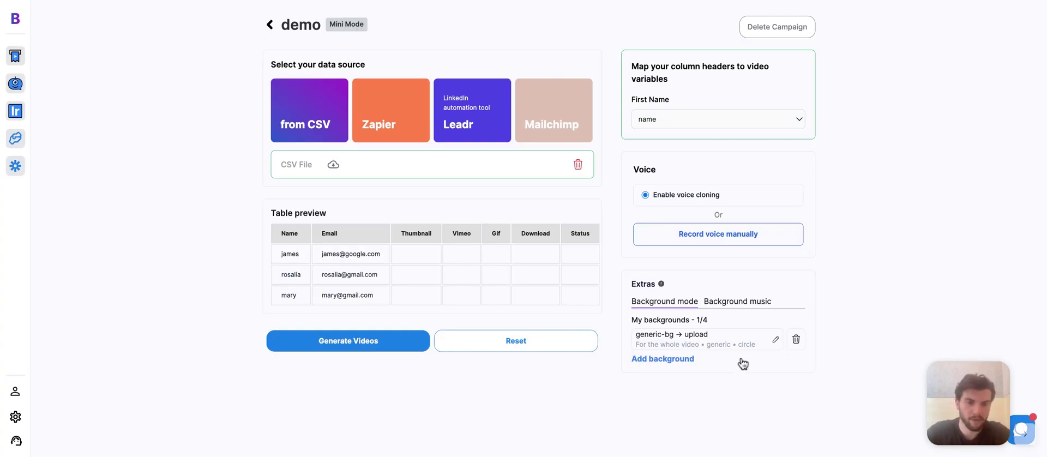
left_click(774, 340)
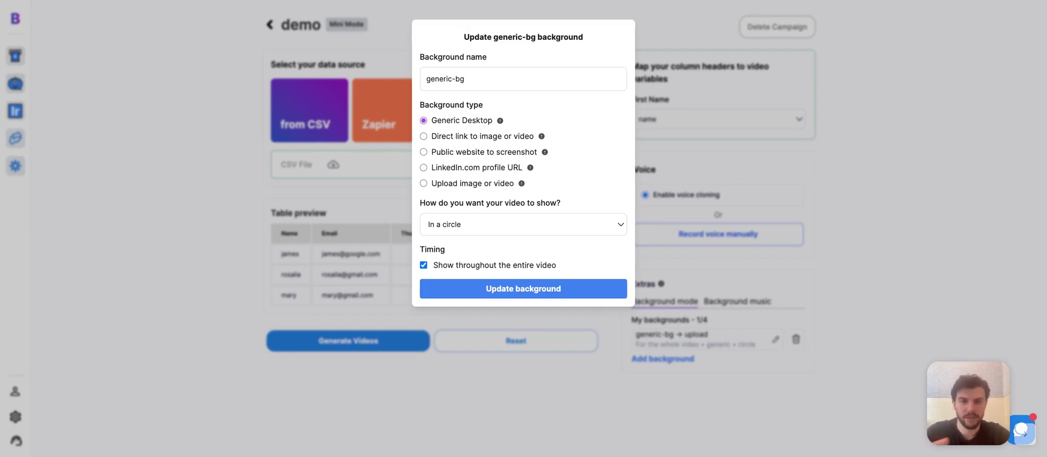
- Try the other background types, then keep Generic Desktop for generic-bg
left_click(423, 151)
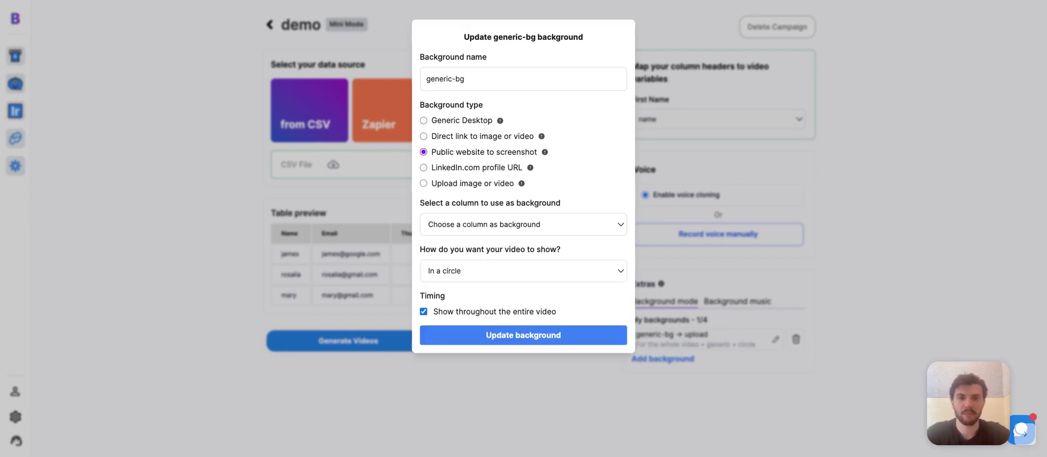
left_click(423, 137)
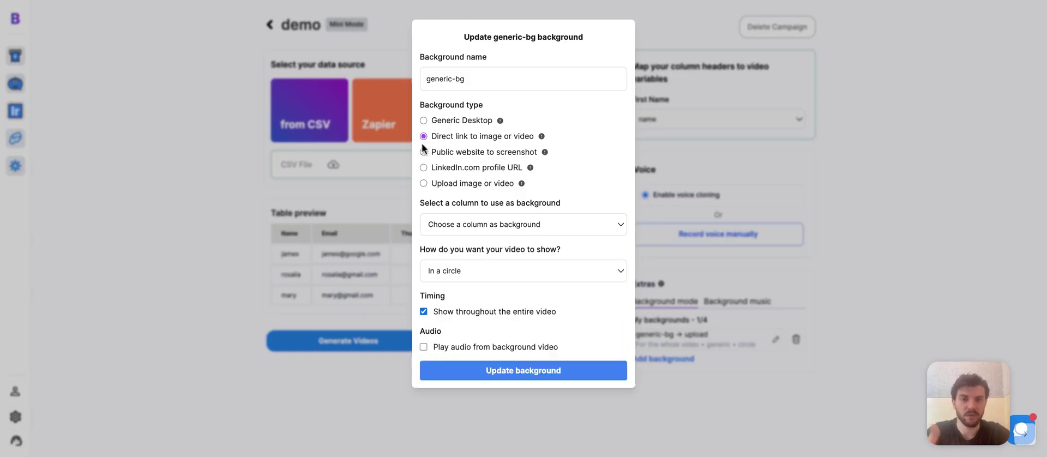
left_click(423, 153)
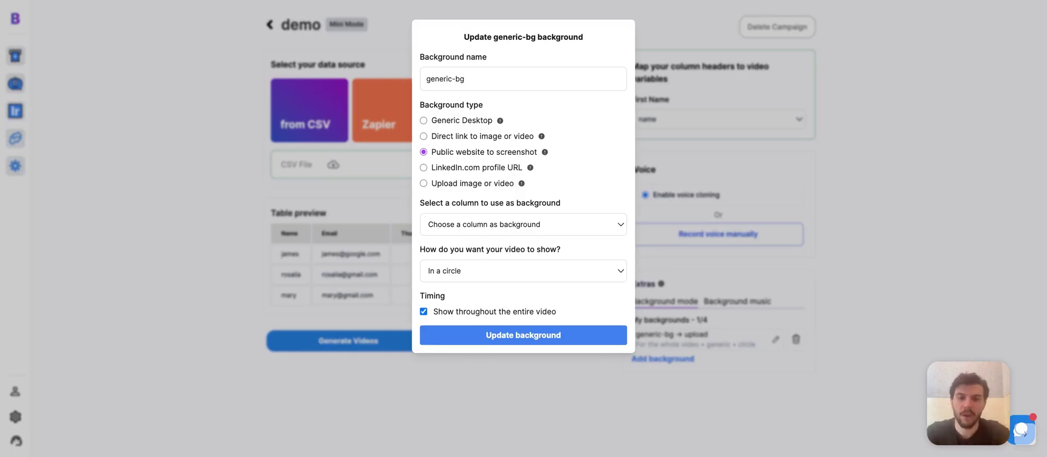
left_click(424, 184)
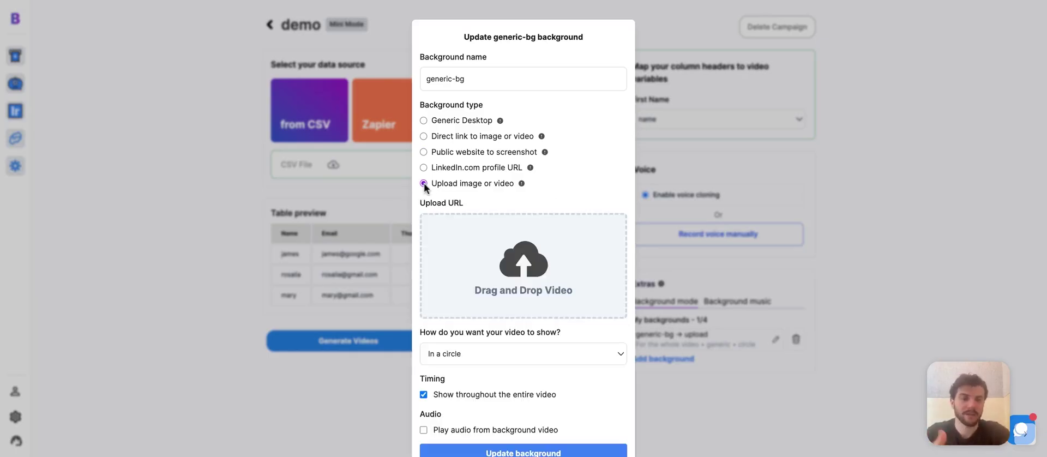
left_click(423, 121)
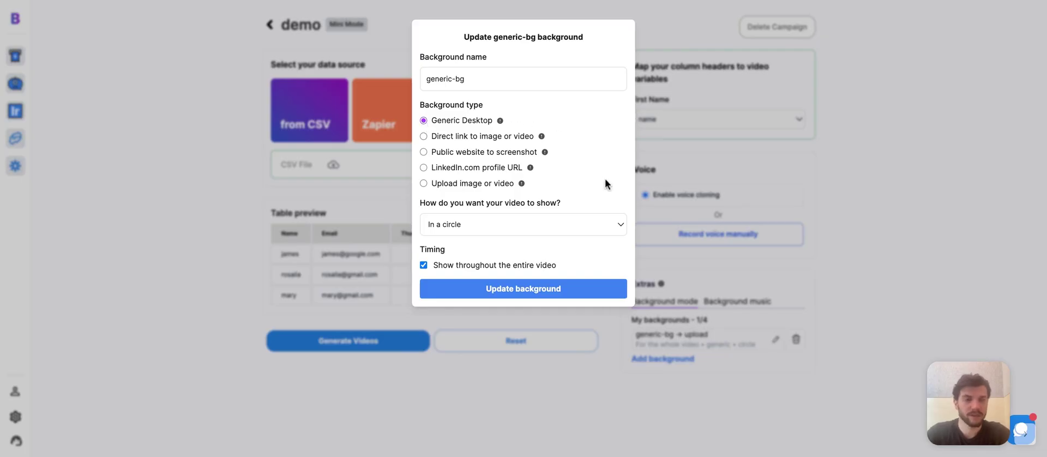
- Limit the generic-bg background to show from 00:00:00 to 00:00:06 and update it
left_click(423, 265)
left_click(469, 272)
type("00:00:00")
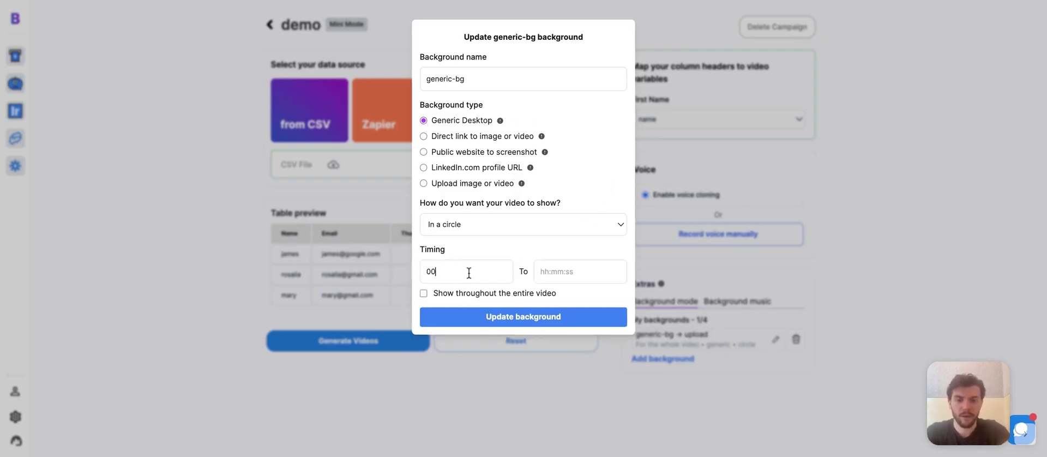
key("Tab")
type("00:00")
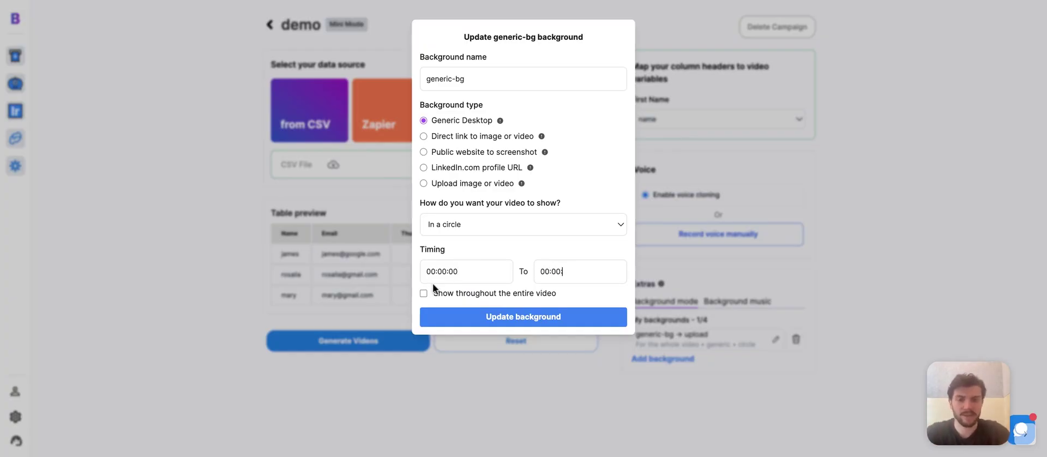
left_click_drag(430, 275, 456, 276)
left_click(484, 274)
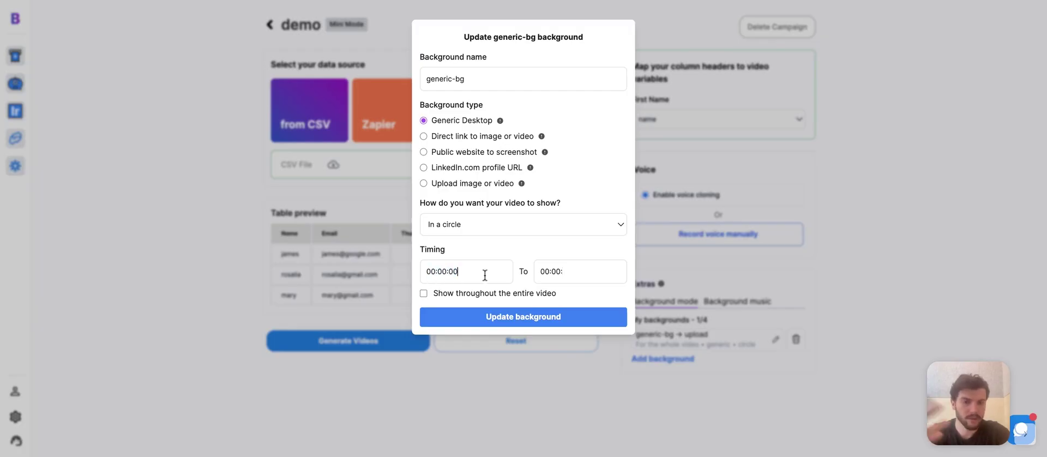
left_click(575, 273)
type("06")
left_click(549, 322)
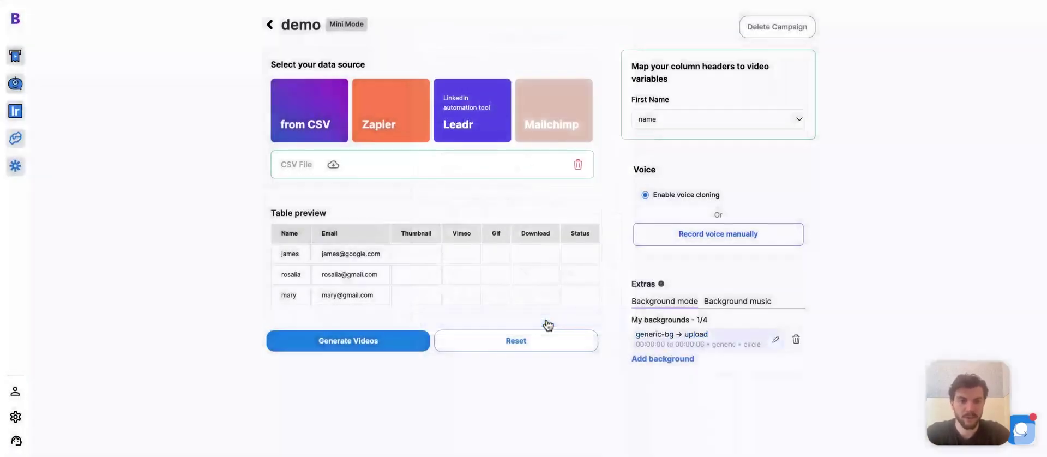
- Generate personalised videos for the three contacts in the demo campaign
left_click(366, 347)
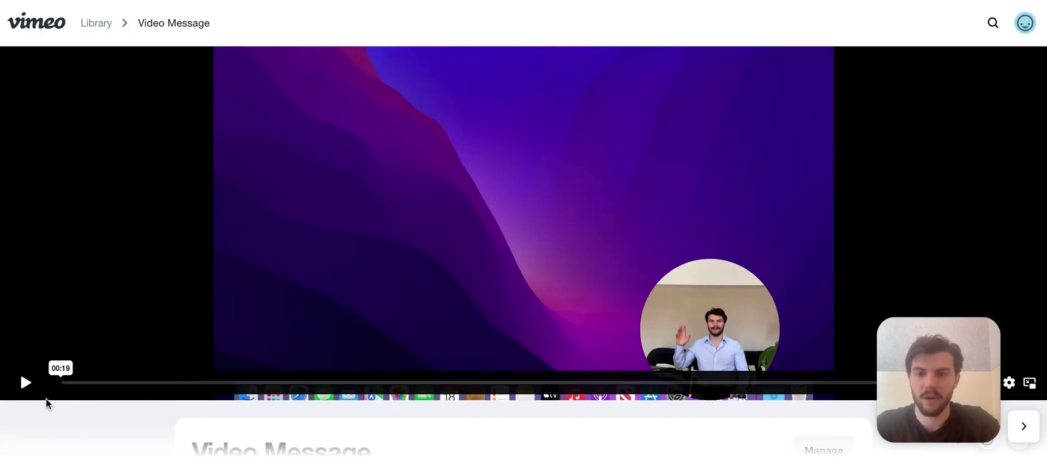
- Play the generated Video Message on Vimeo, then pause it and rewind near the start
left_click(27, 385)
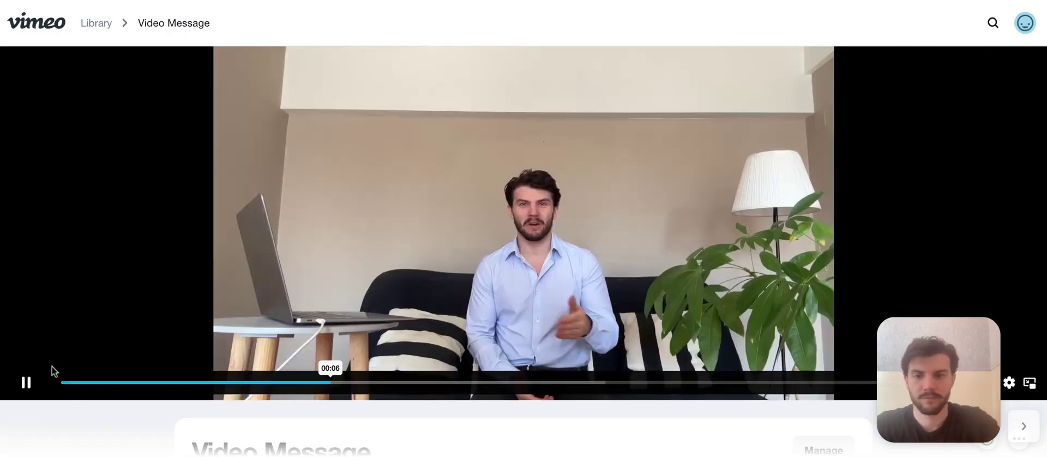
left_click(36, 386)
left_click_drag(82, 381, 419, 388)
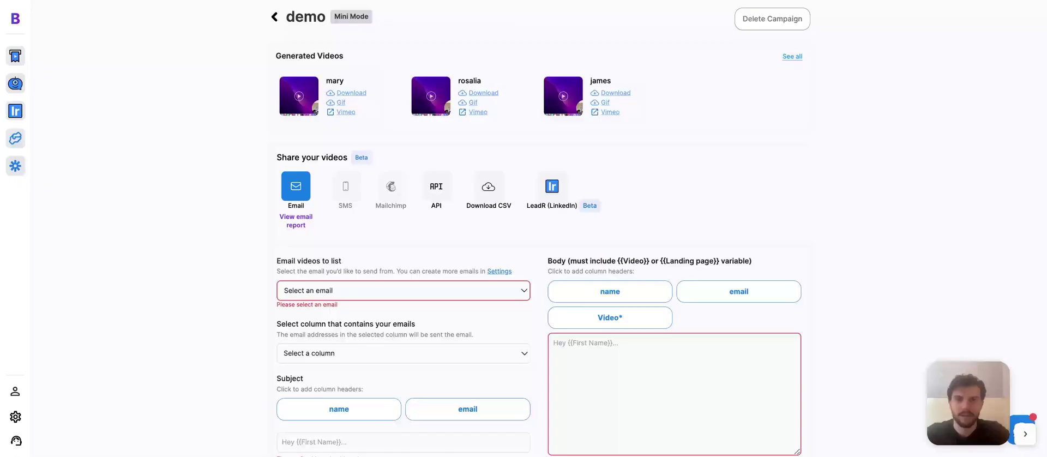
- Start a landing page template with the title 'Just shot this video for you'
scroll(638, 231, "down", 1)
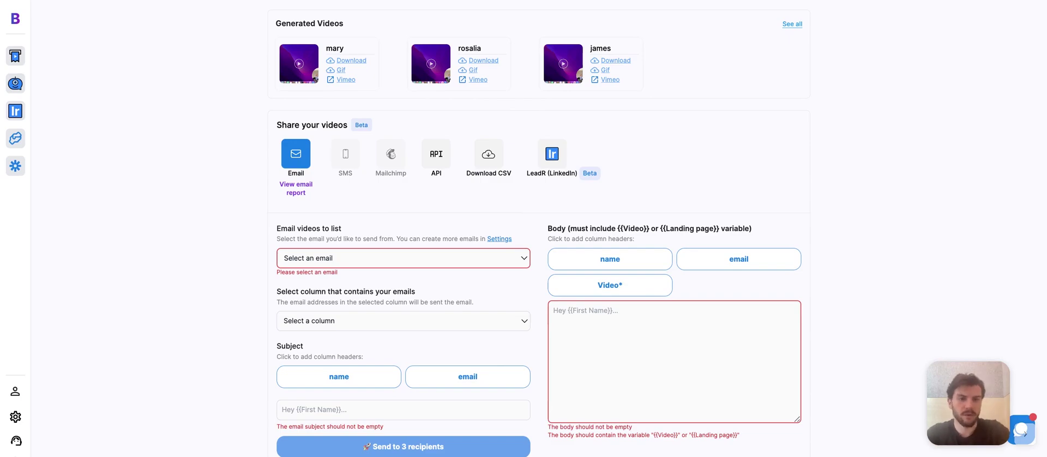
scroll(284, 334, "down", 5)
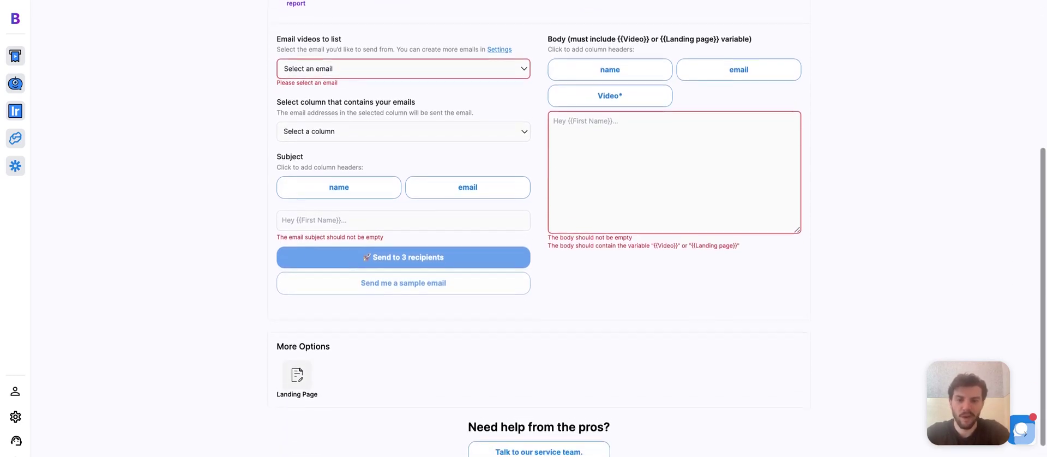
left_click(296, 361)
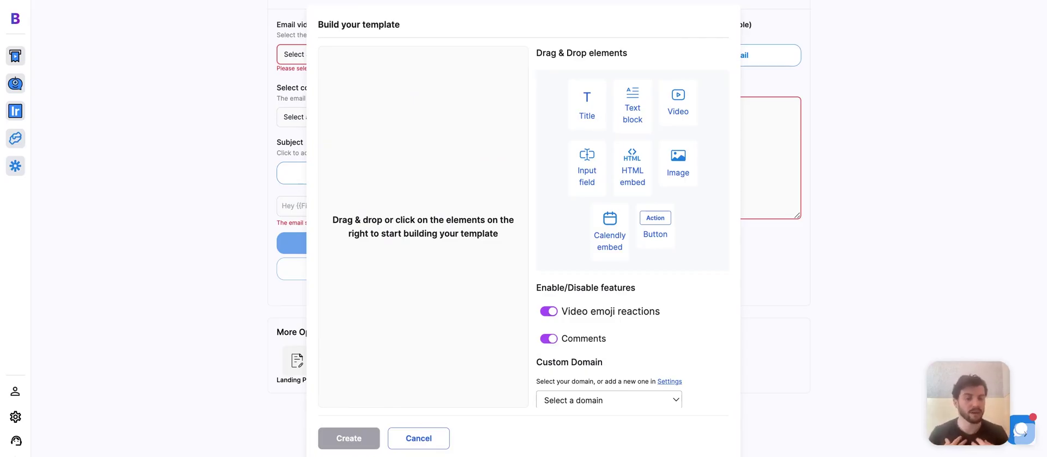
left_click_drag(587, 103, 425, 86)
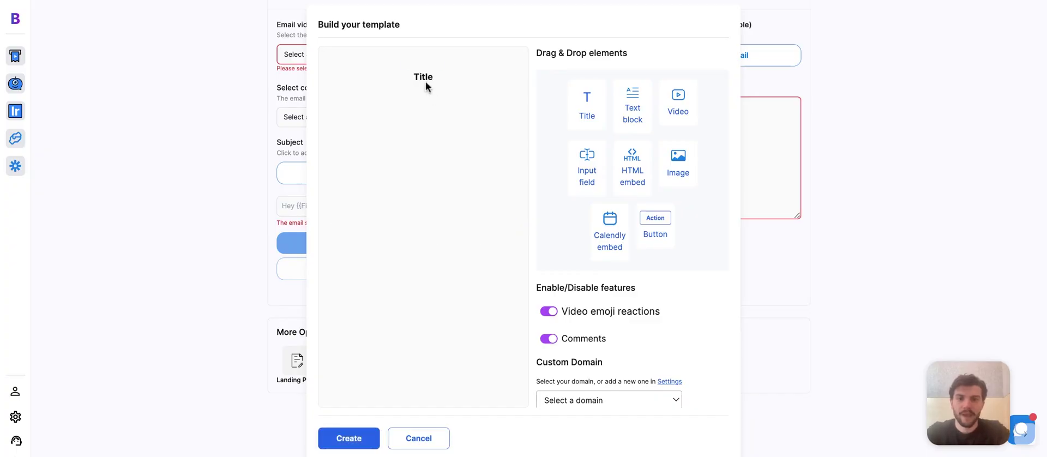
left_click(423, 77)
double_click(424, 79)
type("Just shot ")
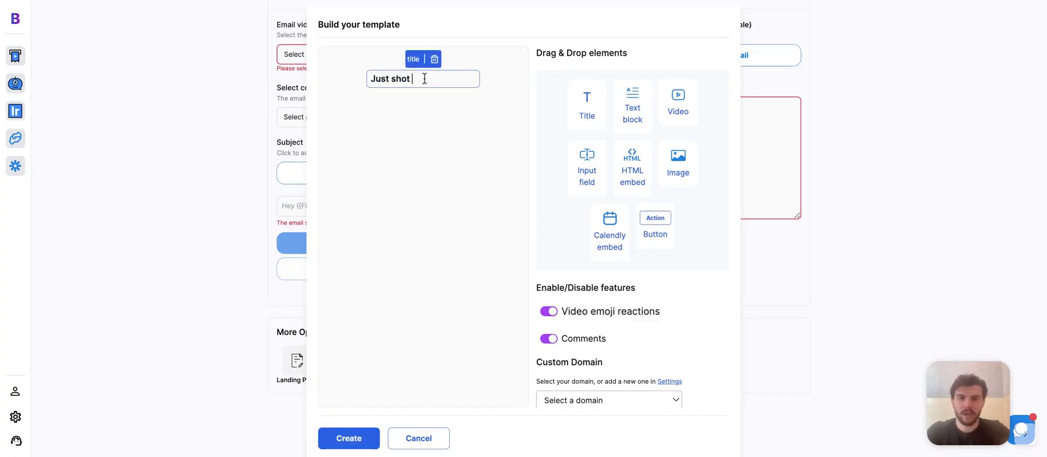
type("this video for you")
left_click(480, 118)
- Add a video and a Calendly link to the landing page and use the clonethatface.com domain
left_click(690, 109)
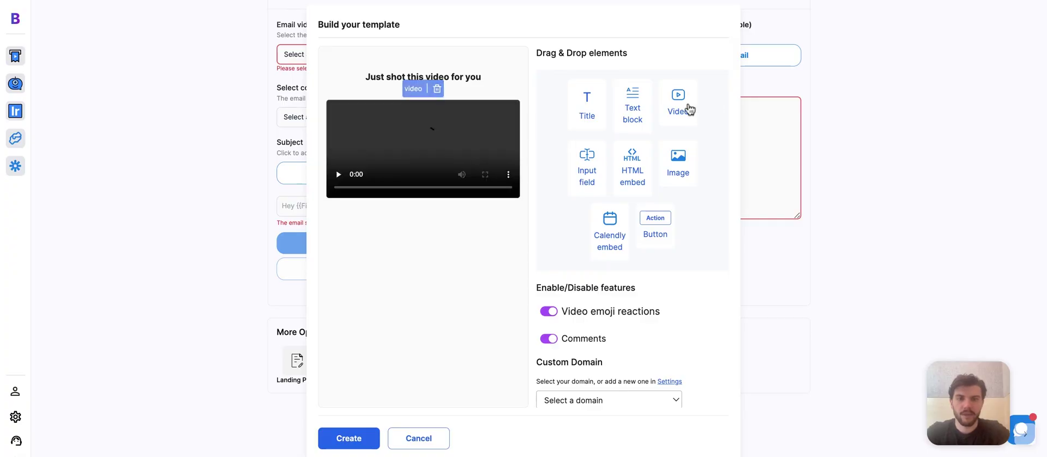
left_click(614, 244)
left_click(350, 207)
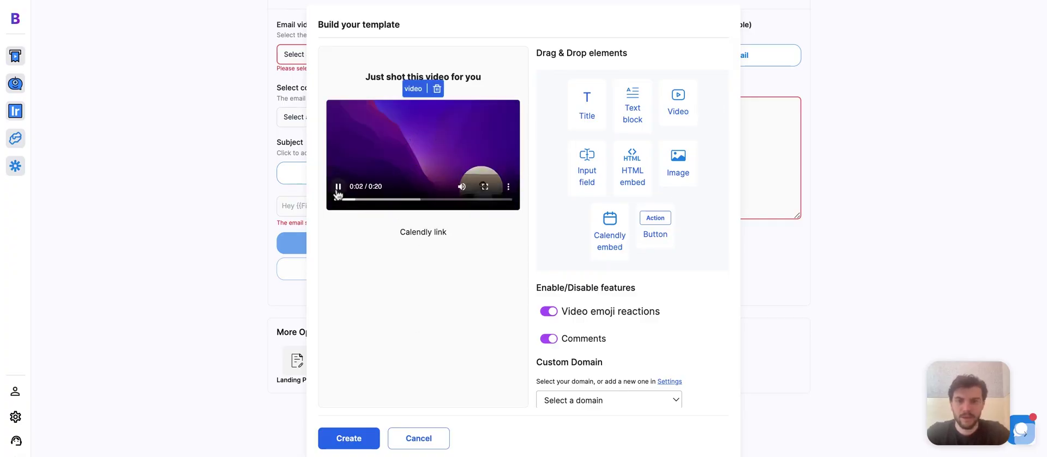
left_click(425, 233)
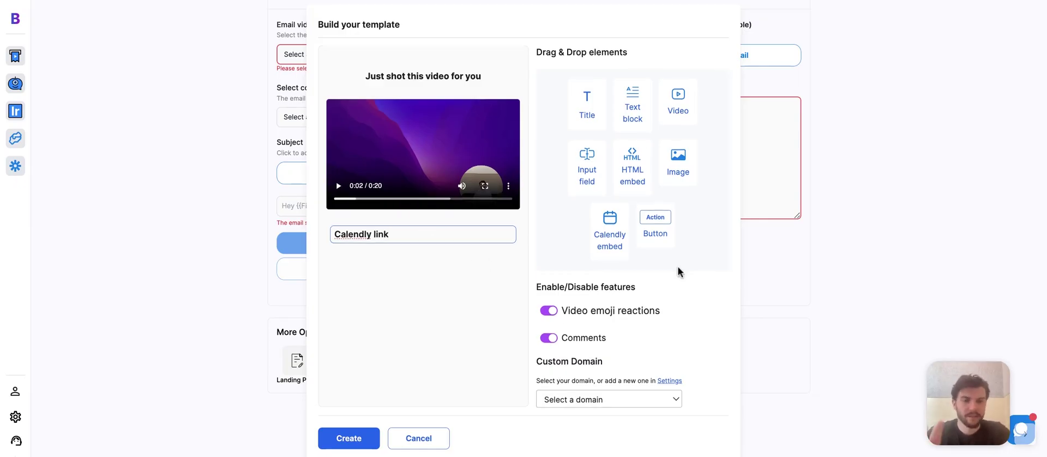
left_click(621, 394)
left_click(618, 410)
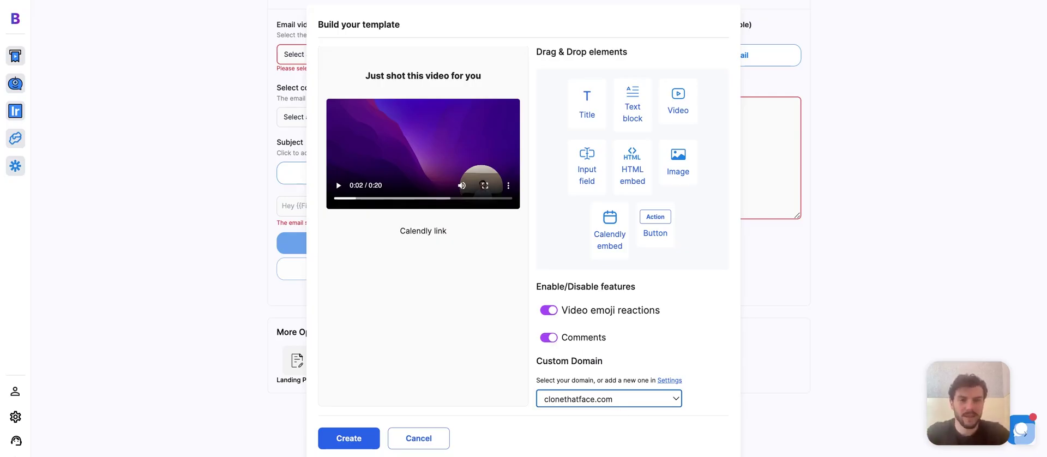
left_click(790, 243)
- Discard the template and set the email's sender address and recipient email column
left_click(428, 437)
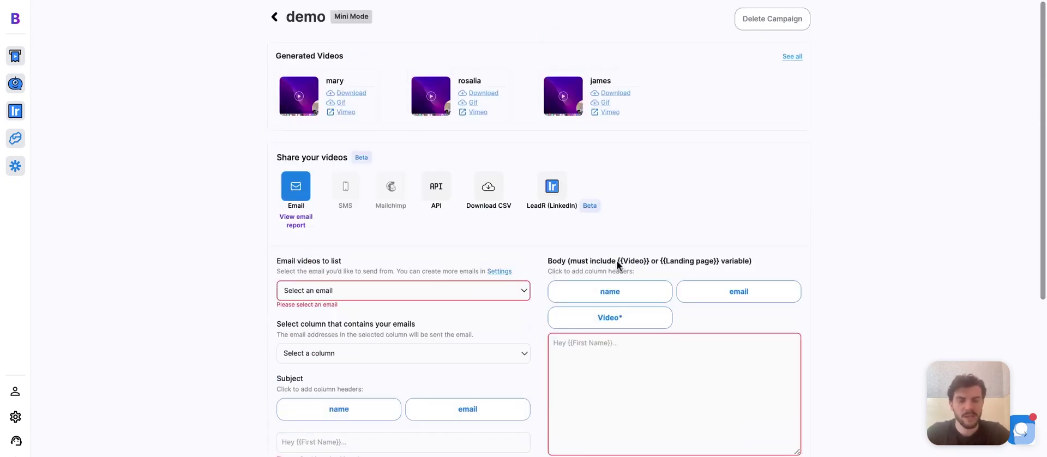
scroll(616, 260, "down", 2)
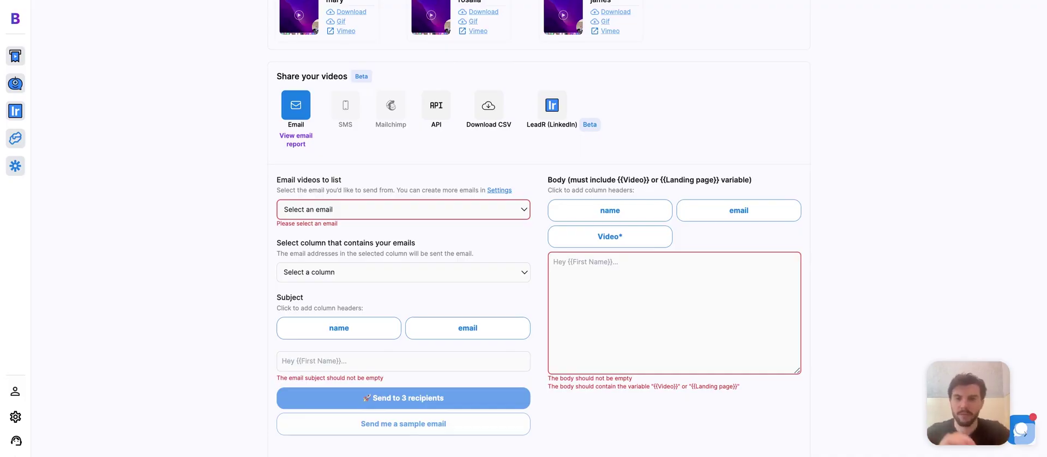
scroll(261, 204, "down", 2)
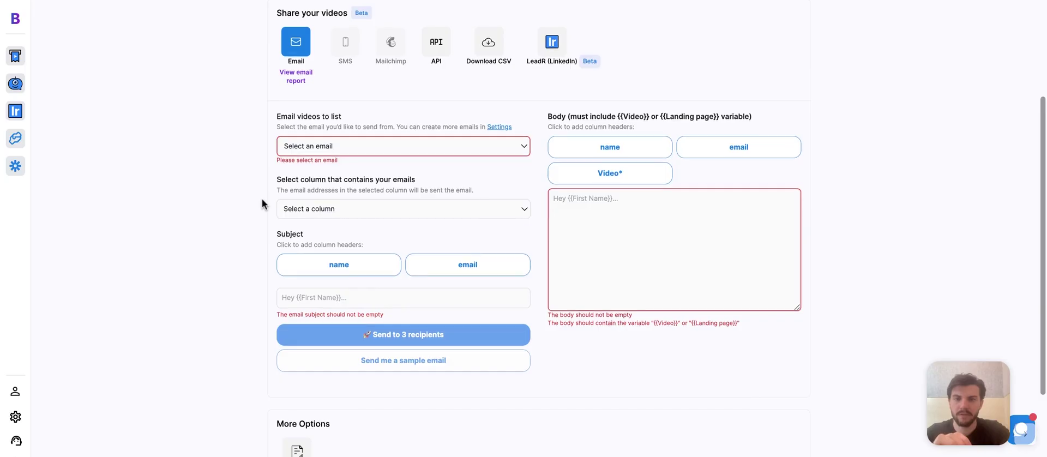
left_click(348, 146)
left_click(344, 169)
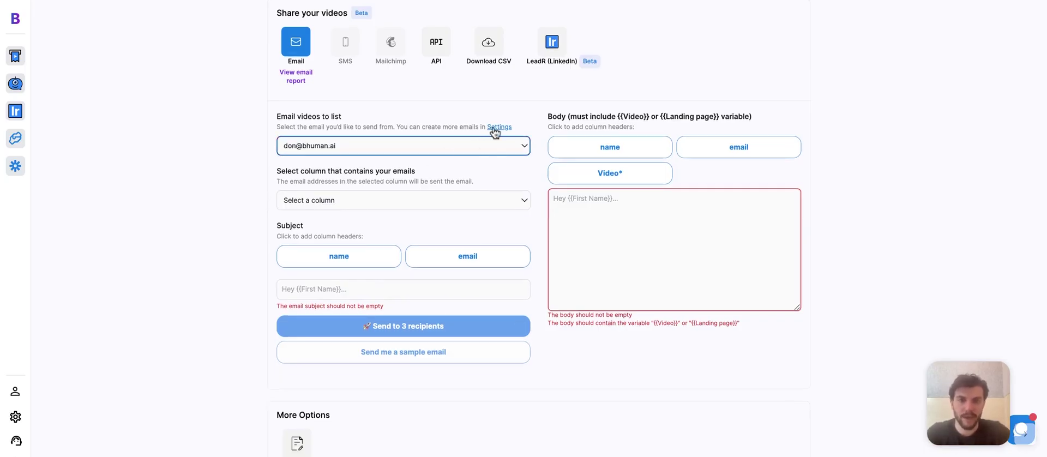
left_click(386, 202)
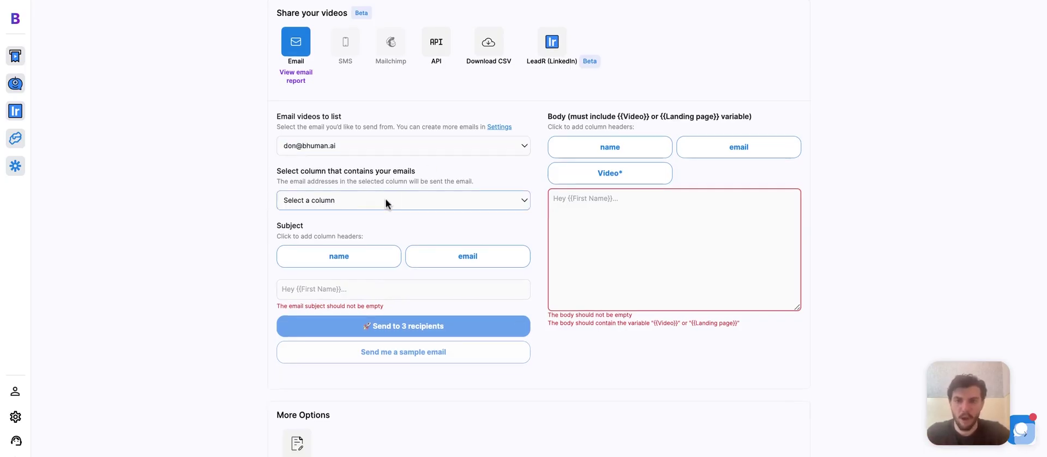
left_click(358, 234)
- Set the subject to 'Hey {name}, just shot this video for you'
scroll(358, 234, "down", 2)
left_click(378, 229)
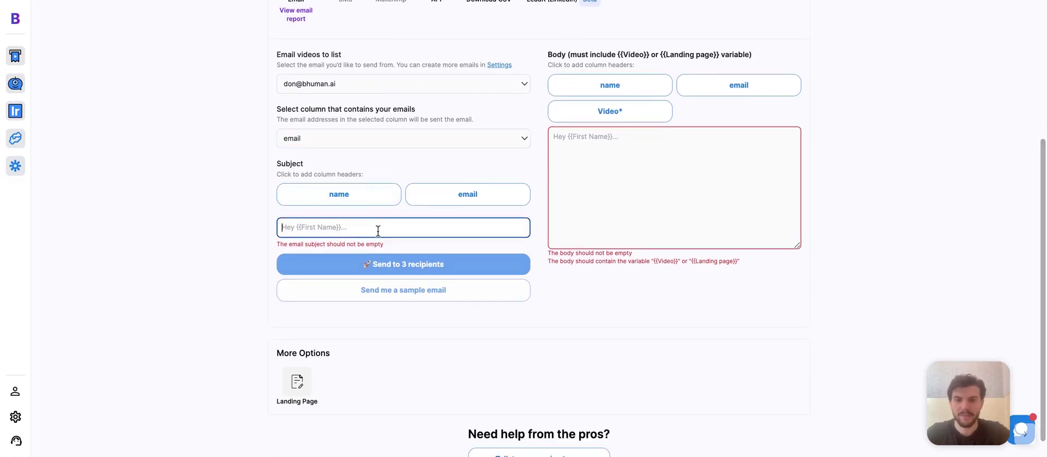
type("Hey")
left_click(374, 202)
type(", just shot th")
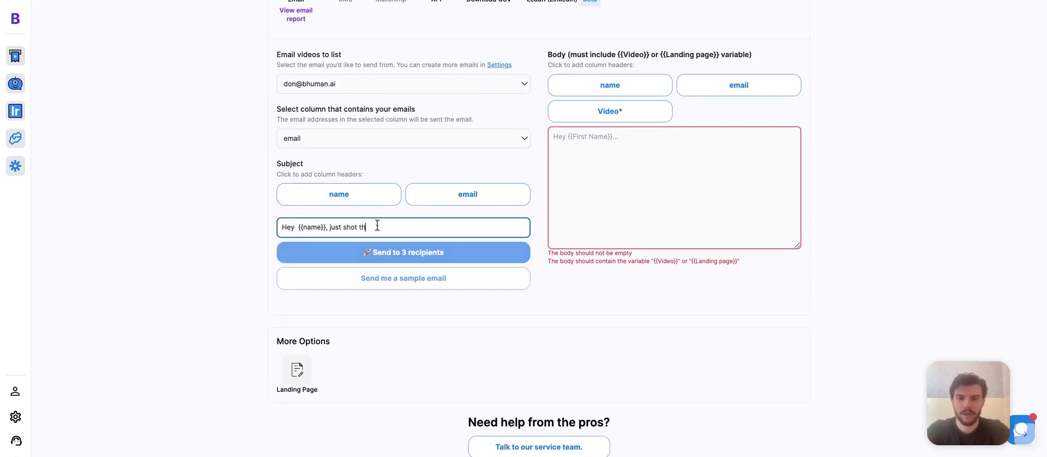
type("is video for you")
- Write the body 'Hey {name}, Just shot this video, let's chat!' with {{Video}} and a 'Best,' sign-off with the sender's name
left_click(591, 194)
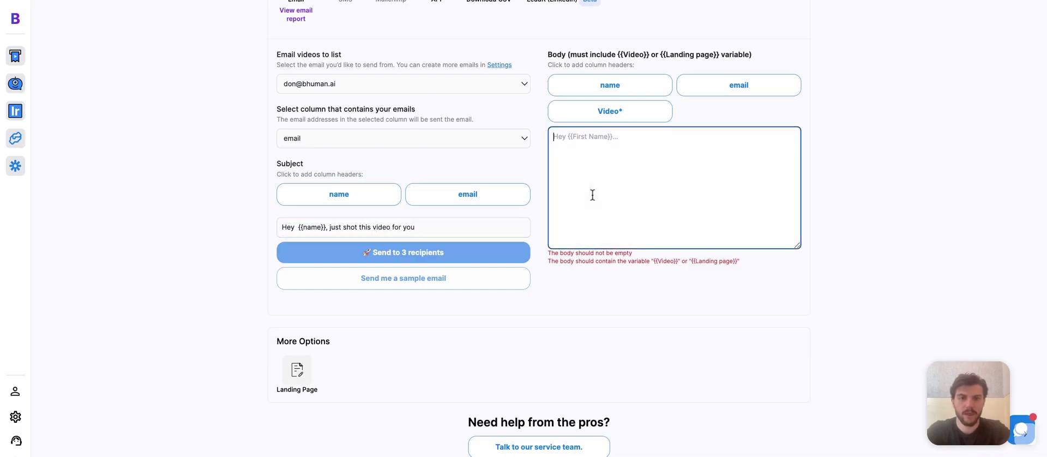
type("Hey")
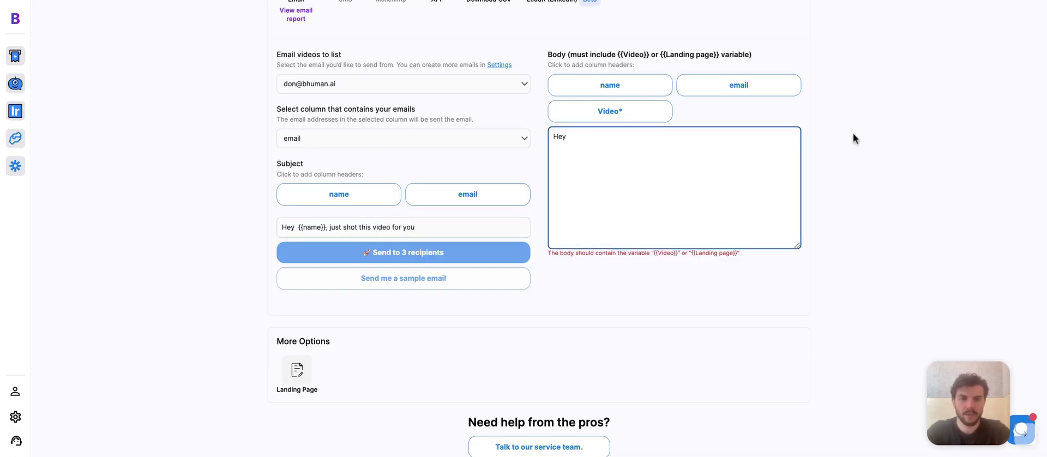
left_click(655, 94)
type(",  ")
type("Just shot this video, let's")
type(" chat!")
key("Return")
key("Return")
left_click(608, 126)
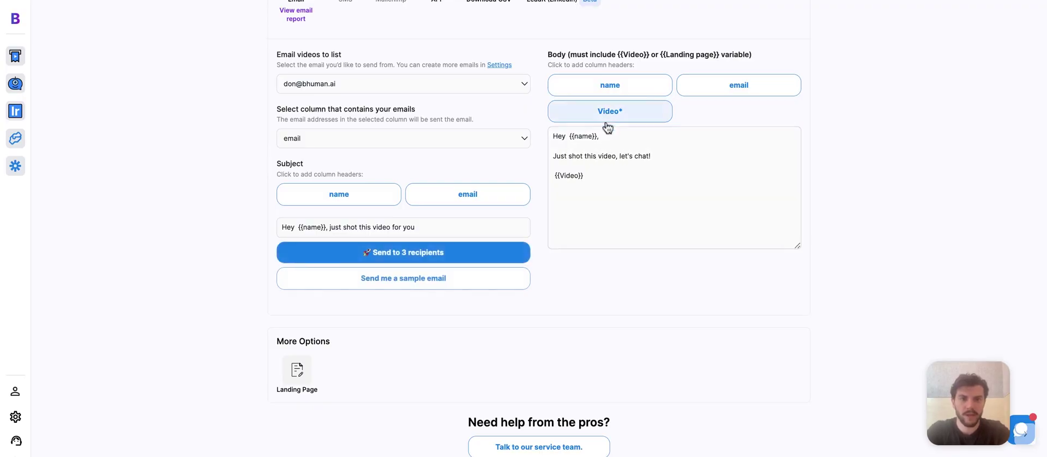
left_click(616, 178)
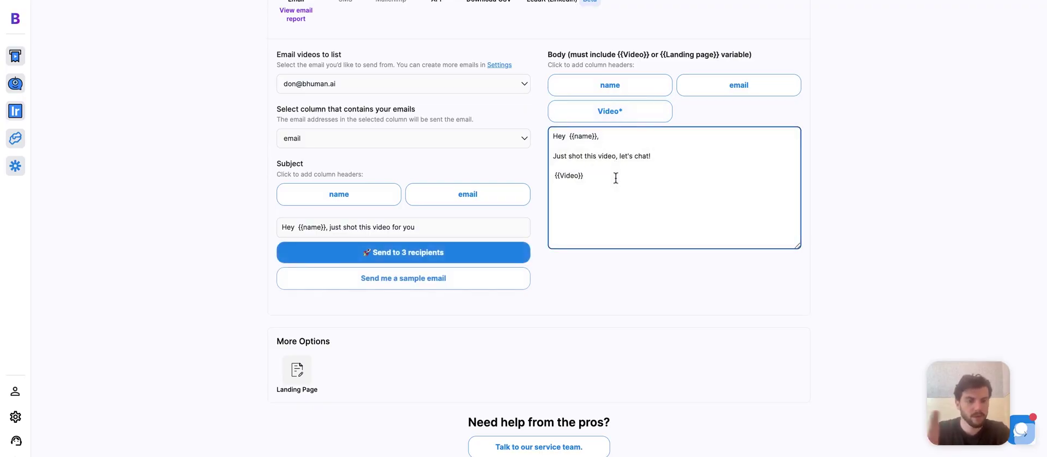
key("Return")
key("Return")
type("Best,")
key("Return")
type("Don")
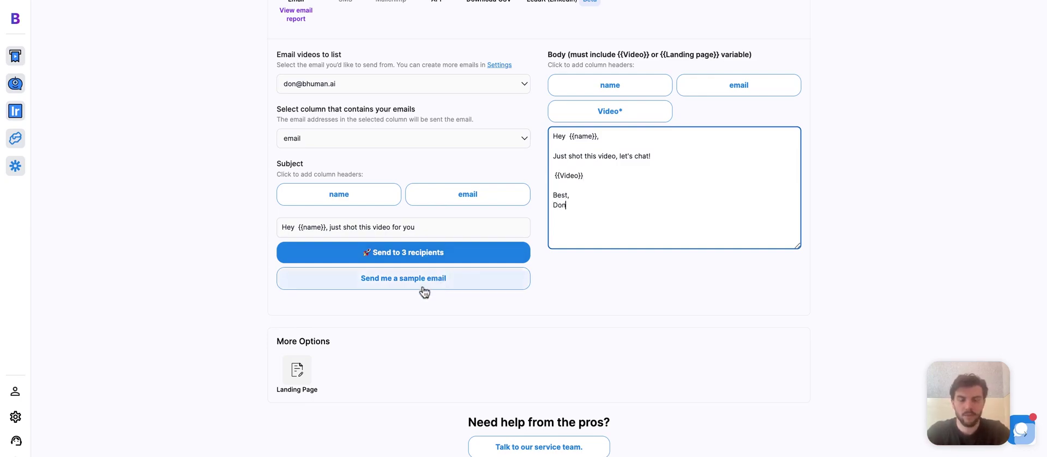
- Send a sample email to the sender's own e-mail address
left_click(425, 292)
left_click(413, 224)
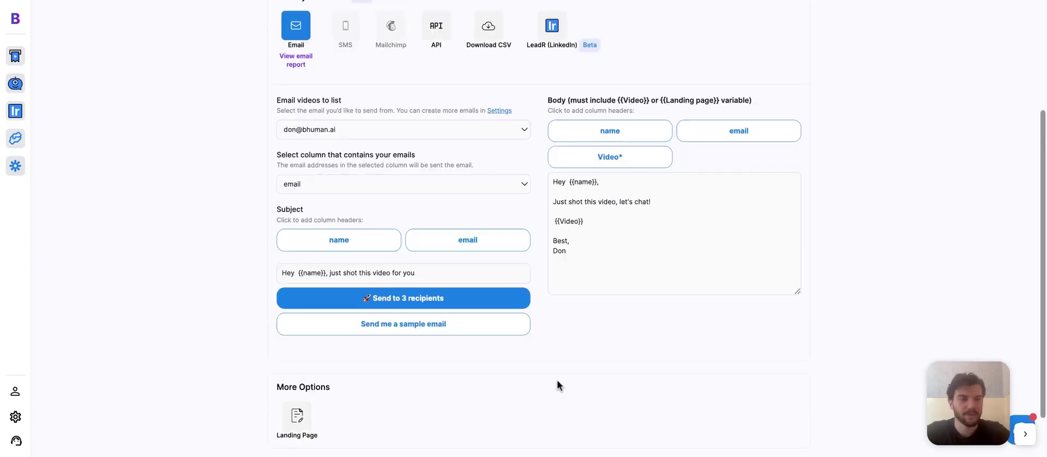
- Scroll back up in the received sample email to review its subject and greeting
scroll(558, 384, "up", 1)
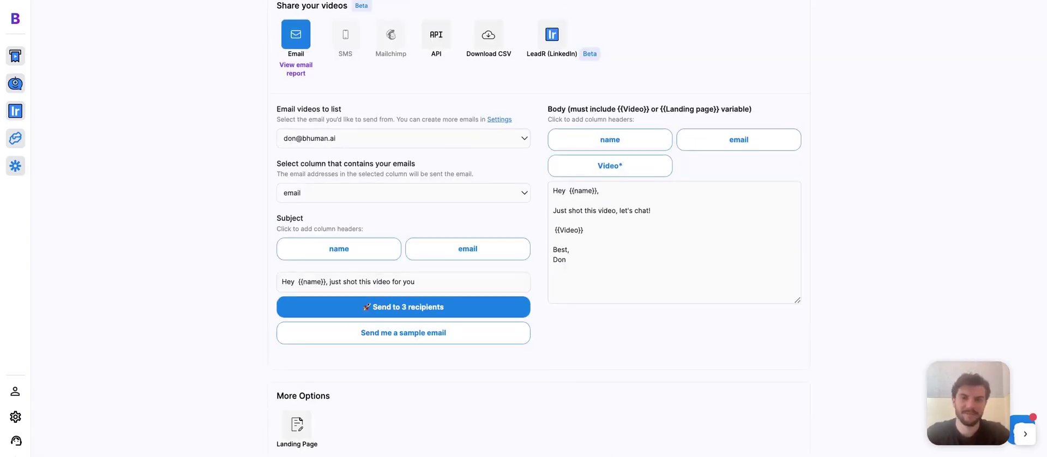
- Go to the Share your videos section and launch LeadR (LinkedIn)
scroll(487, 60, "up", 1)
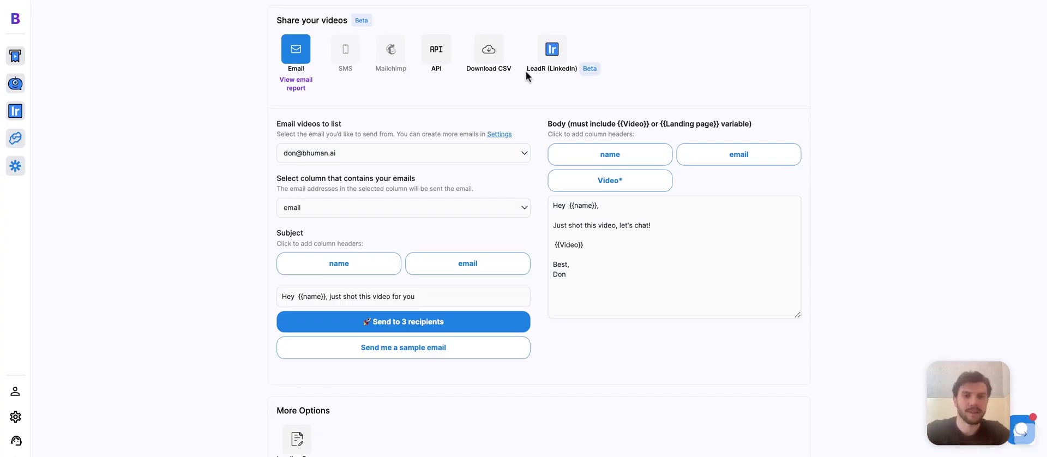
left_click(546, 78)
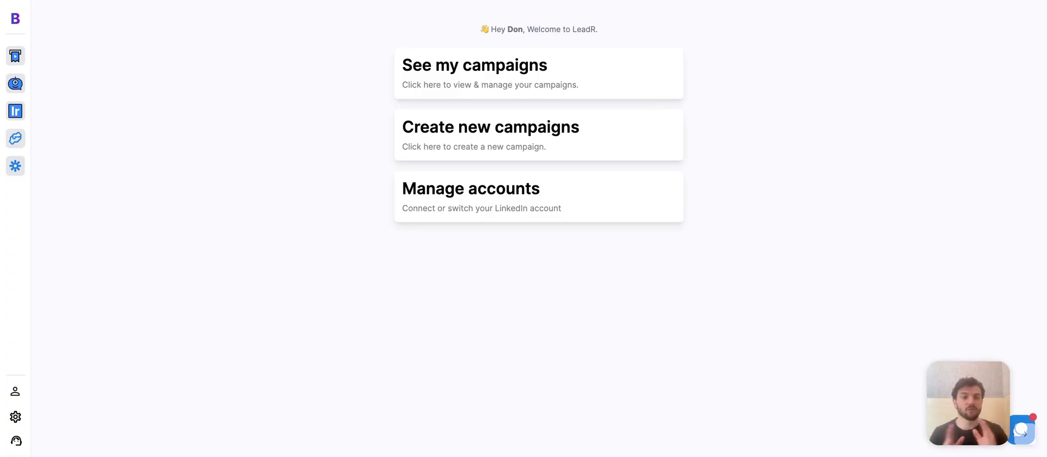
- Create a new LeadR campaign titled 'marketing managers in nyc'
left_click(506, 148)
left_click(498, 158)
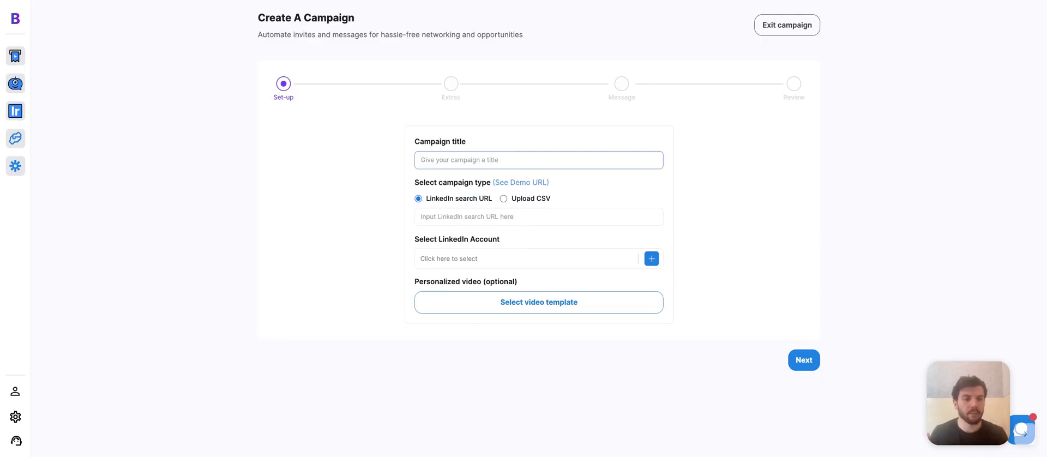
type("marketing managers in nyc")
left_click(567, 219)
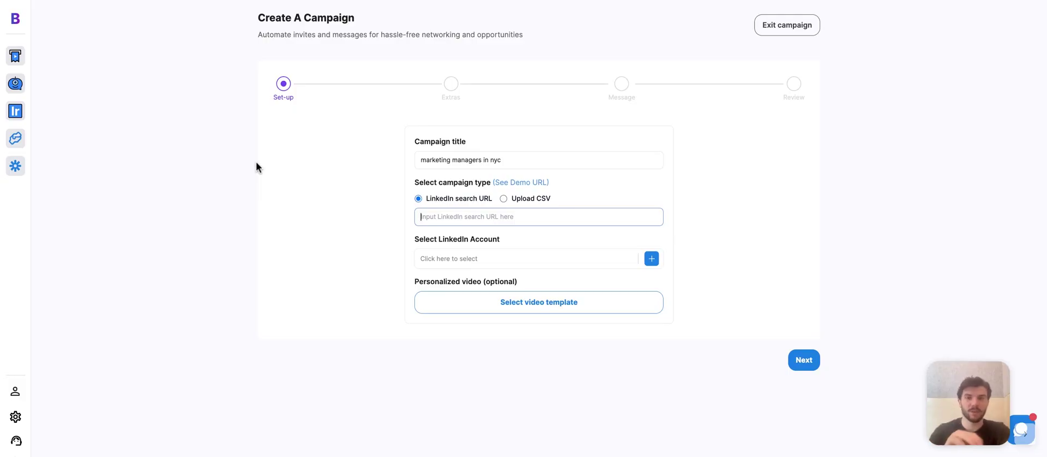
left_click(424, 1)
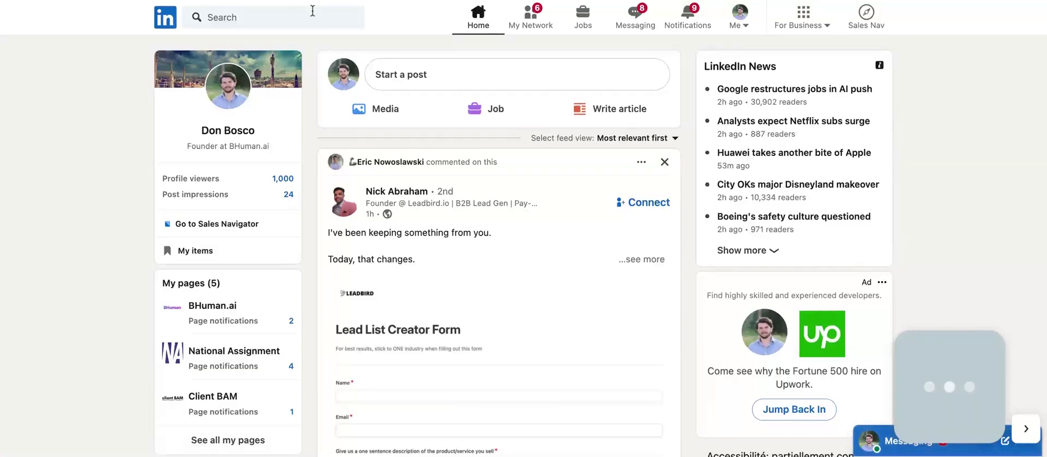
- Search LinkedIn People for 'marketing managers nyc', about 3,100 results
left_click(313, 13)
type("marketing mana")
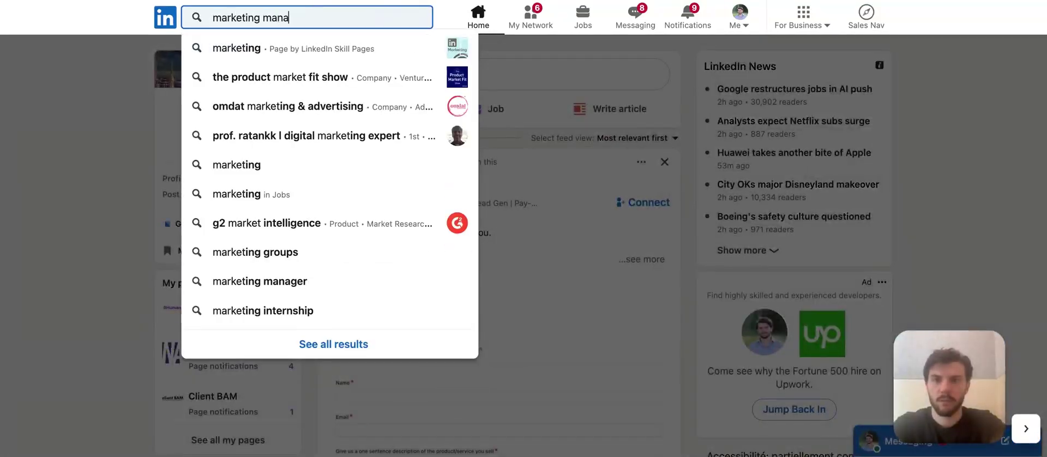
type("gers nyc")
key("Return")
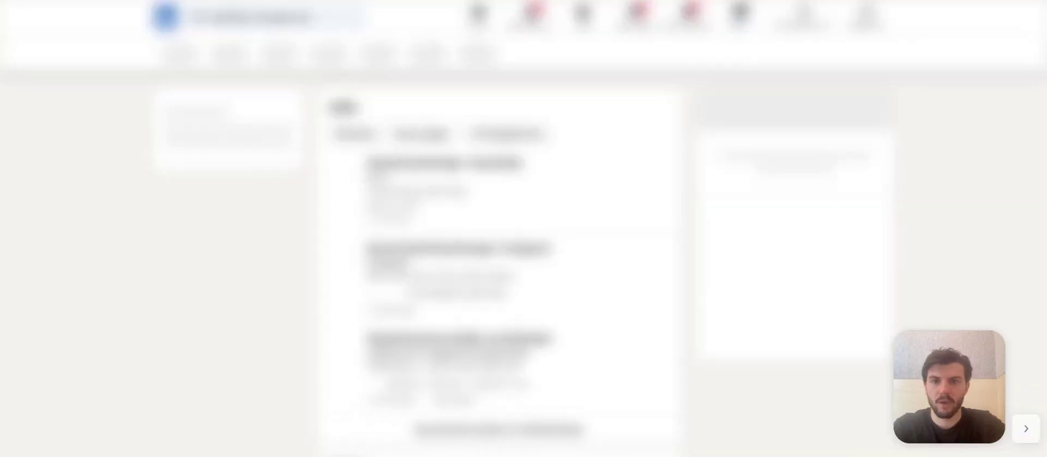
left_click(221, 55)
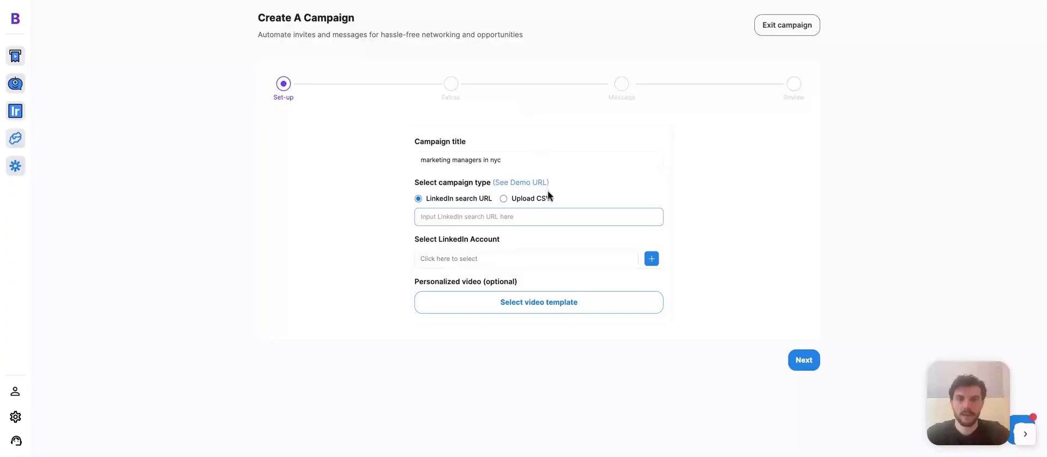
- Paste the search results URL into the campaign's LinkedIn search URL field
left_click(536, 213)
type("https://www.linkedin.com/search/results/people/?keywords=marketing%20managers%20nyc&origin=SWITCH_SEARCH_VERTICAL&sid=*bs")
left_click(785, 228)
left_click(570, 261)
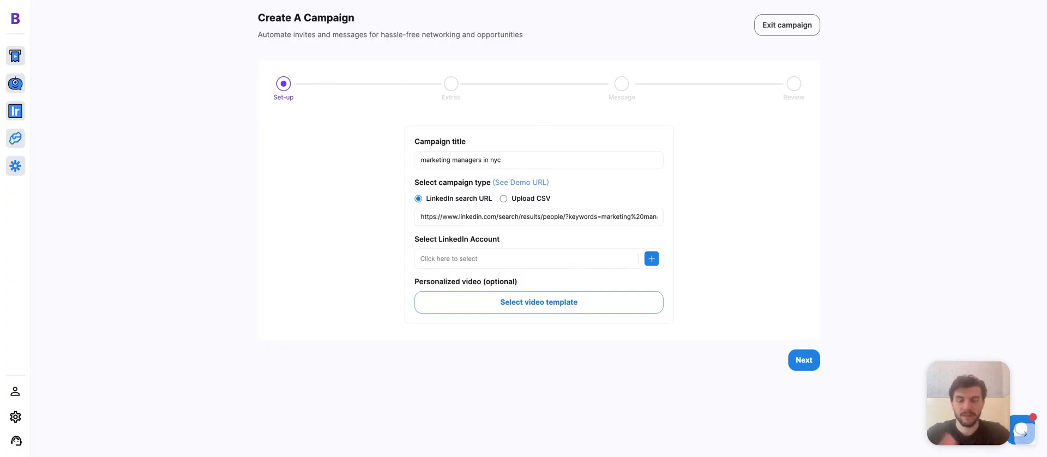
- Connect a LinkedIn account to the campaign using Gmail email forwarding
left_click(653, 260)
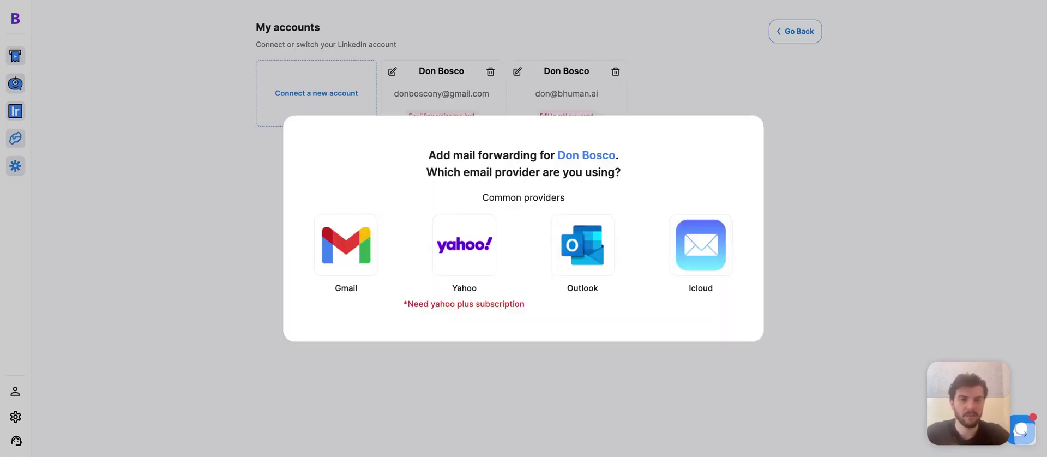
left_click(374, 263)
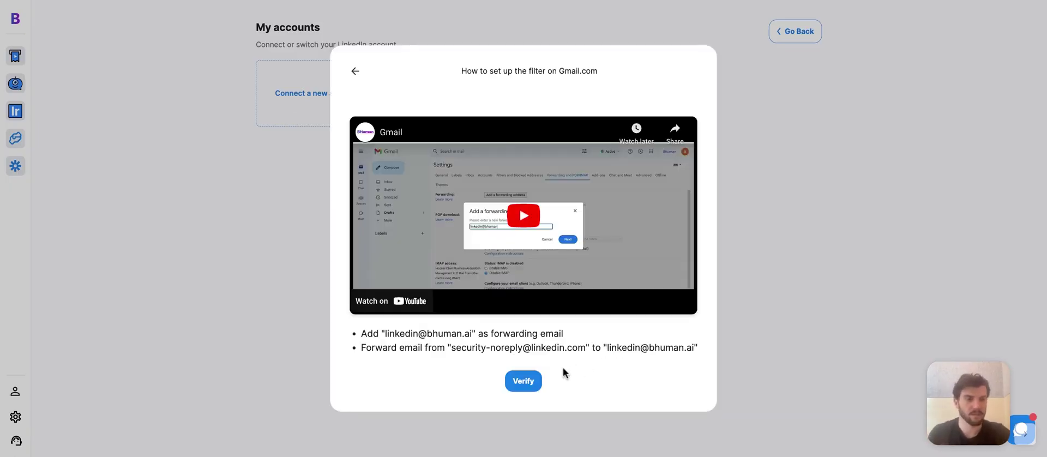
left_click(527, 382)
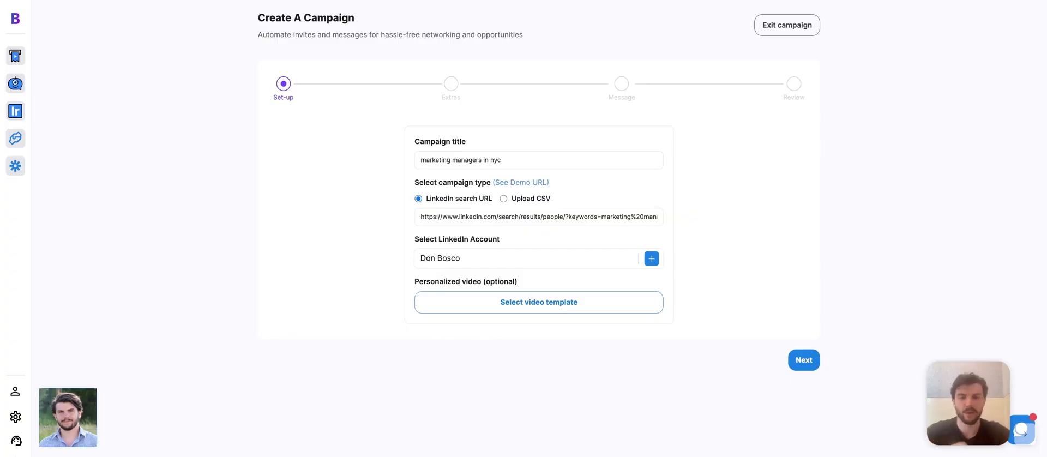
- Use the personalised video 'new' from My Videos and continue to Extras
left_click(546, 311)
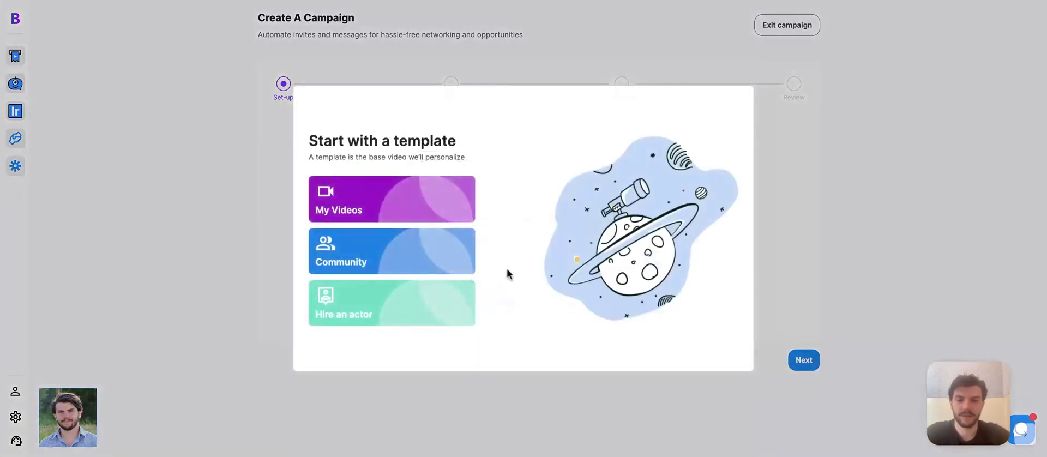
left_click(453, 208)
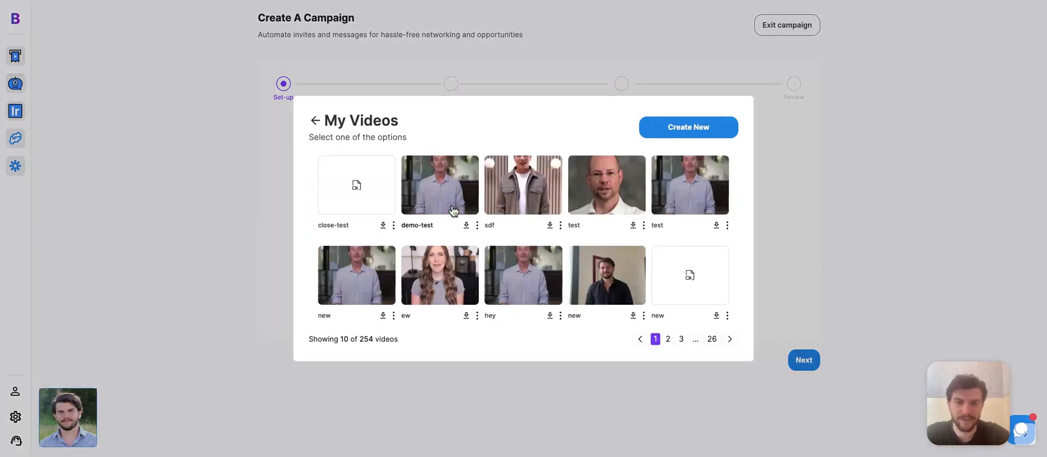
left_click(596, 266)
left_click(804, 364)
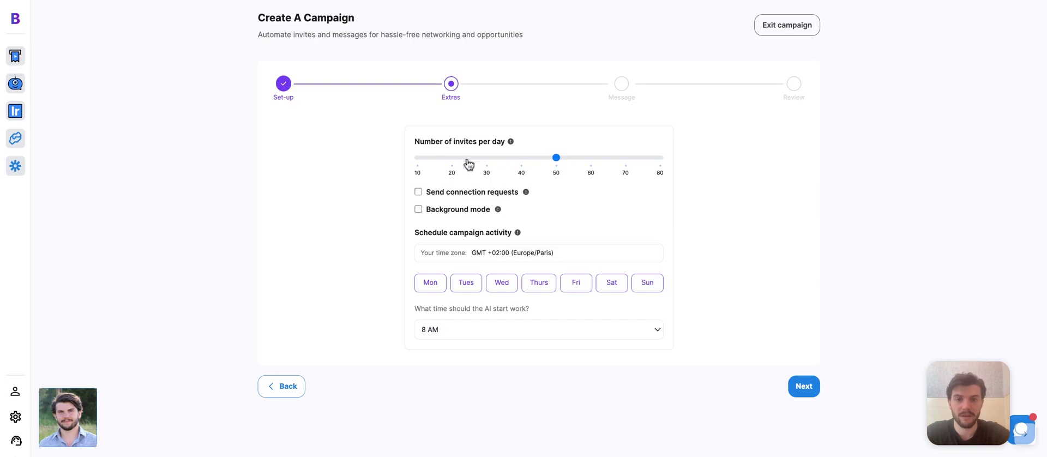
- Raise daily invites to 80 and schedule the campaign for Monday through Friday
left_click_drag(455, 158, 647, 167)
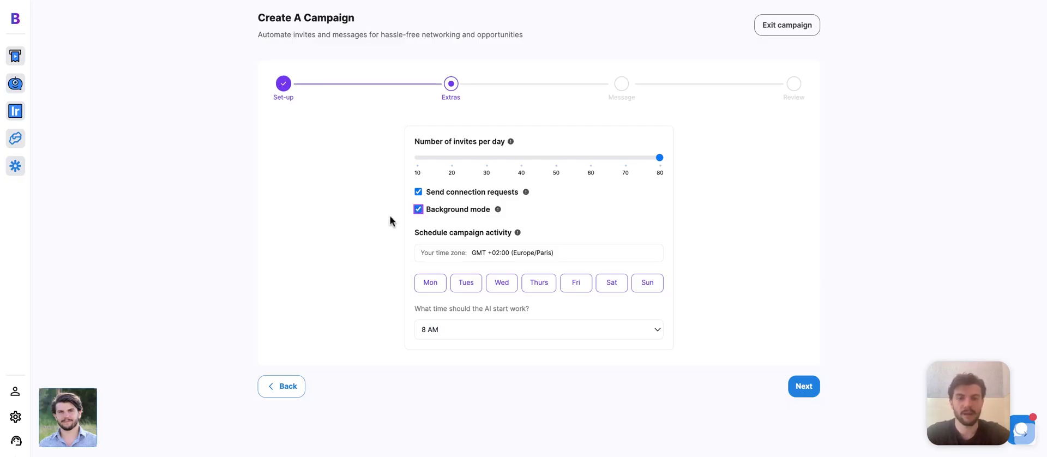
mouse_move(497, 213)
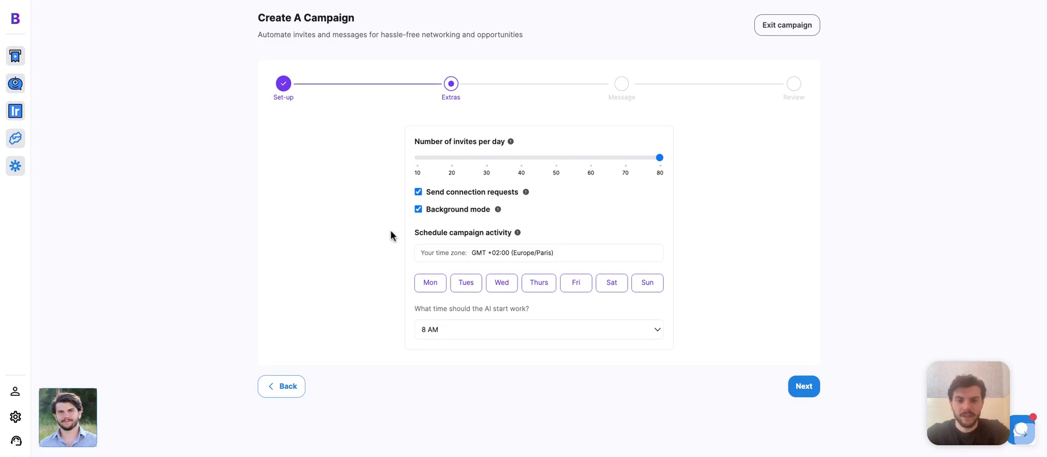
left_click(430, 283)
left_click(470, 289)
left_click(501, 289)
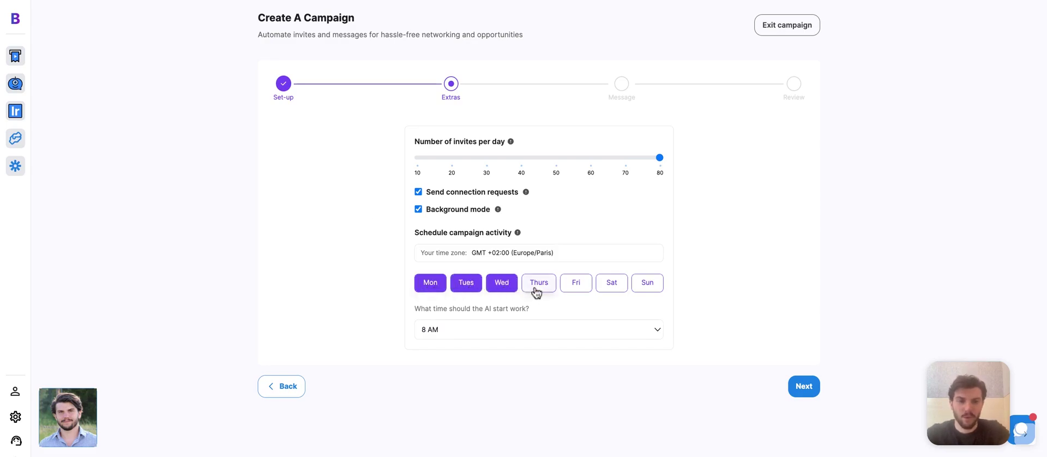
left_click(538, 289)
left_click(574, 289)
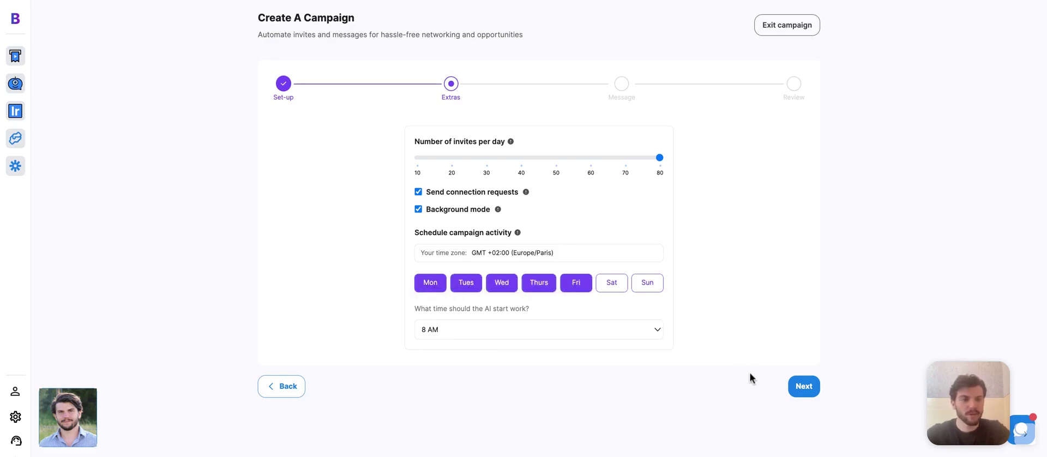
left_click(799, 388)
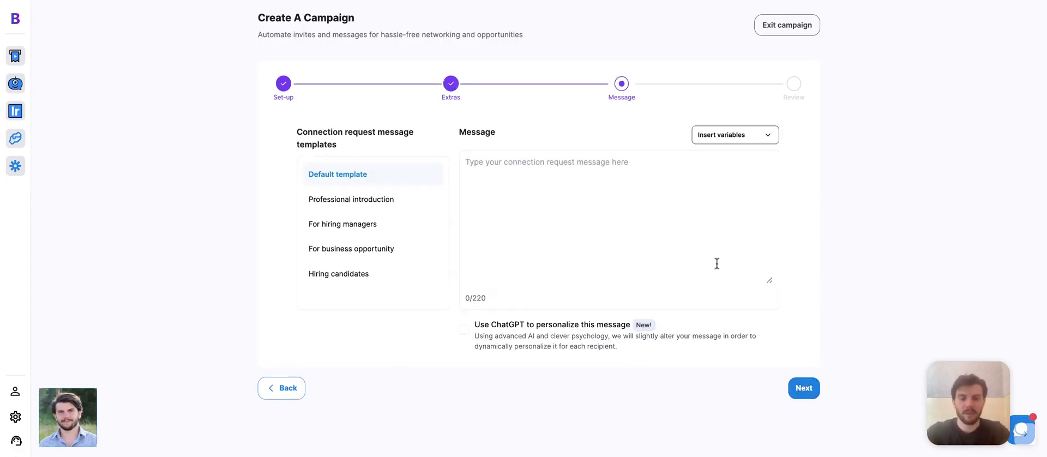
- Write the connection message 'Hi {{first_name}}, I just shot this video for you, let's chat!'
type("Hi")
left_click(742, 141)
left_click(729, 155)
type(", I just shot this video for you, let's chat!")
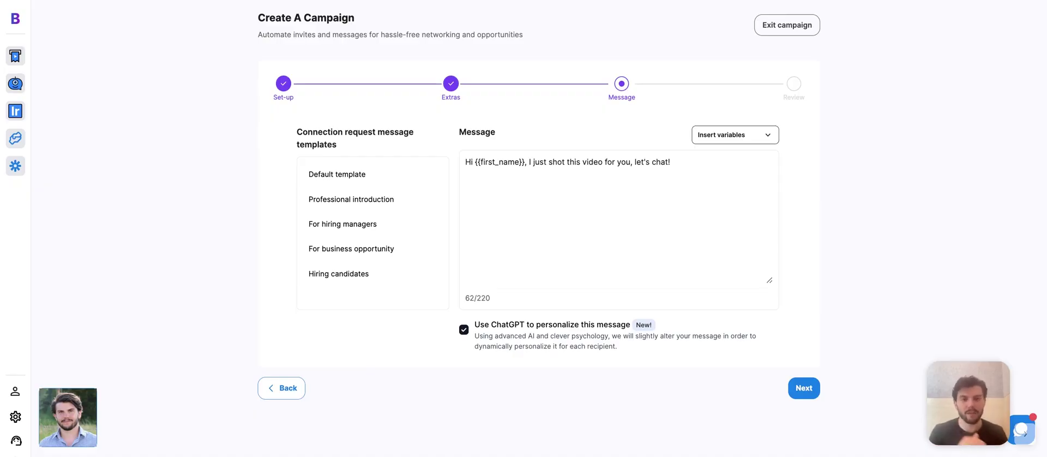
- Review the campaign and start it
left_click(804, 388)
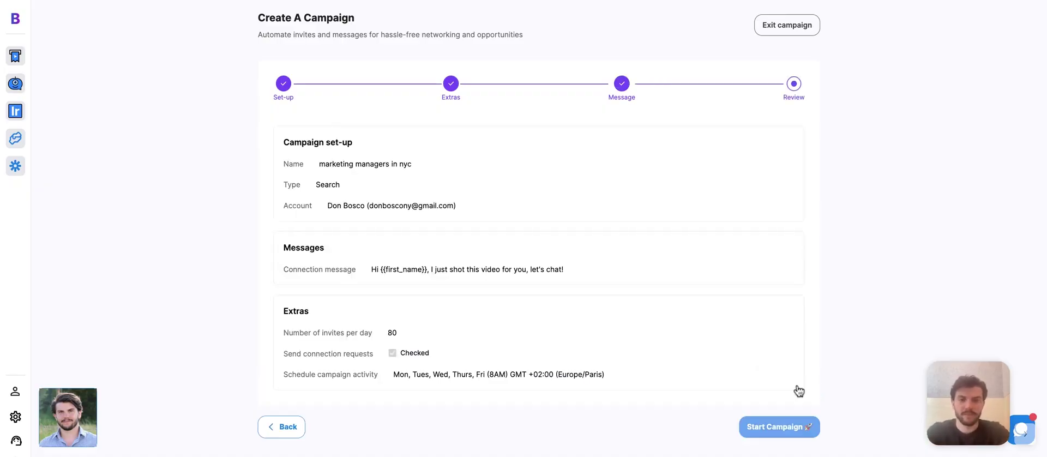
scroll(791, 414, "down", 1)
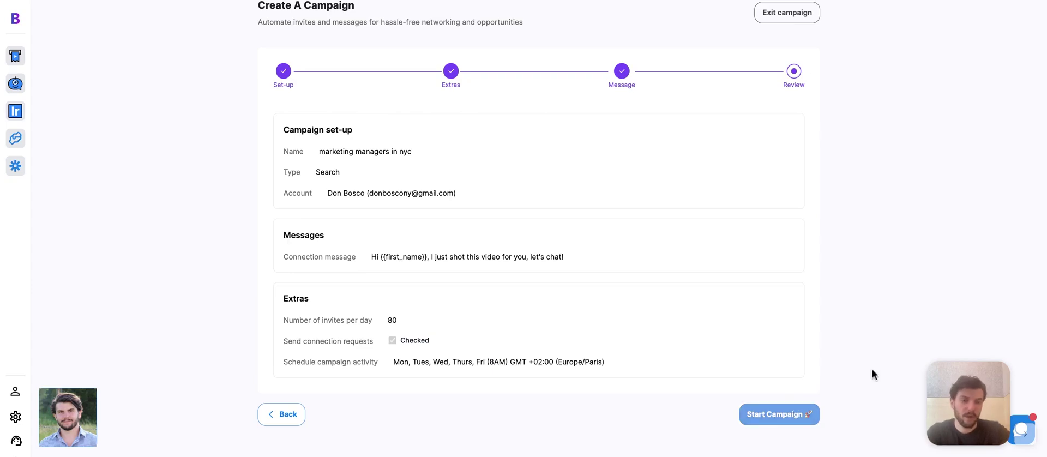
left_click(816, 418)
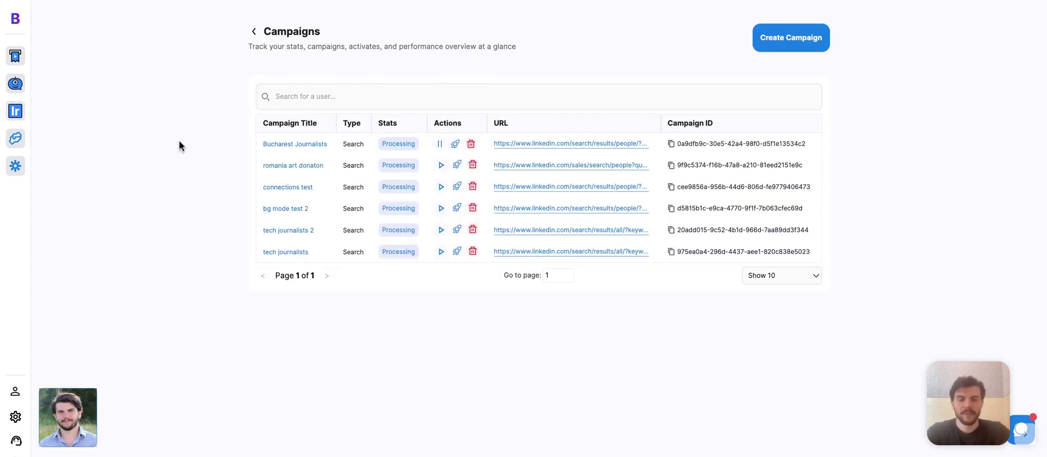
- Open the Bucharest Journalists campaign results and page through to the third page of contacts
left_click(286, 145)
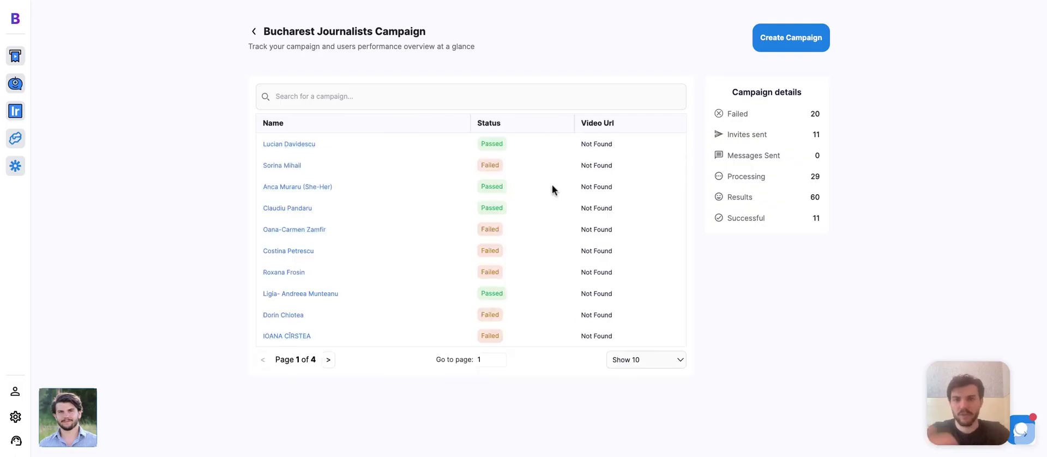
scroll(552, 185, "down", 1)
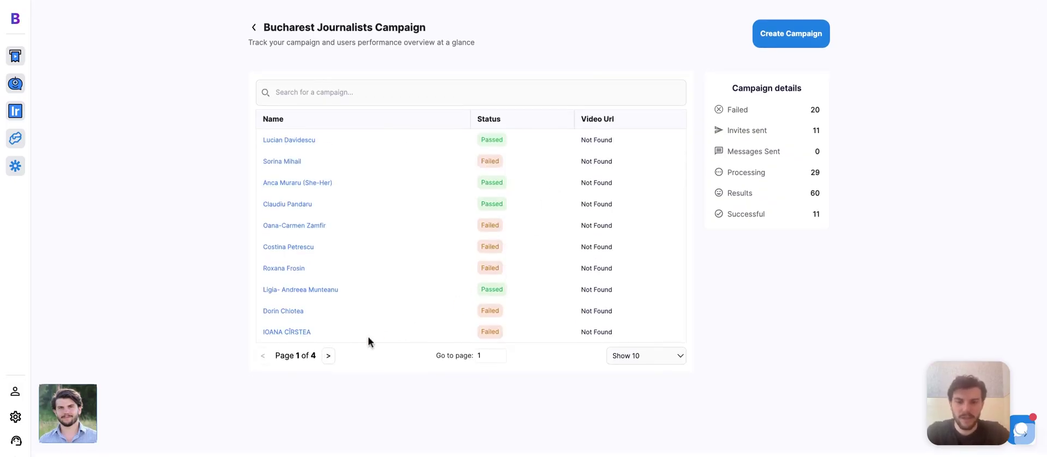
left_click(329, 356)
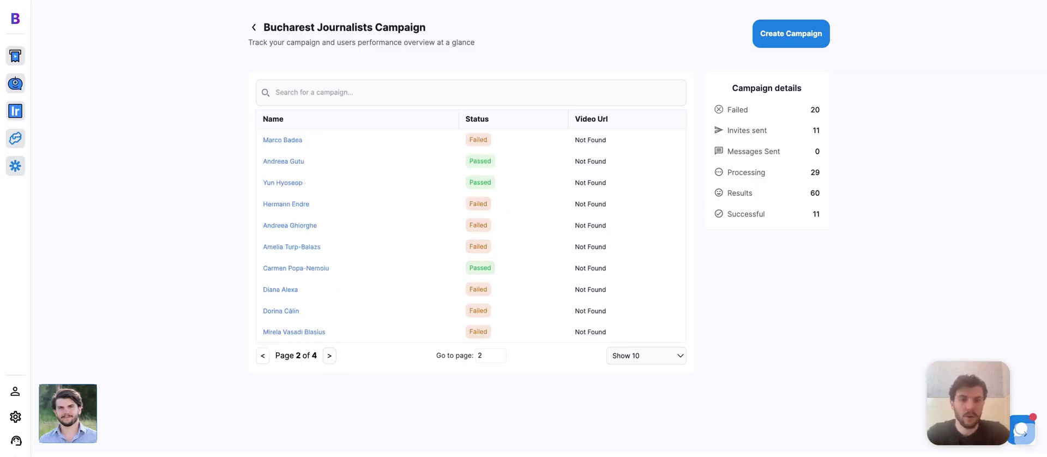
left_click(329, 355)
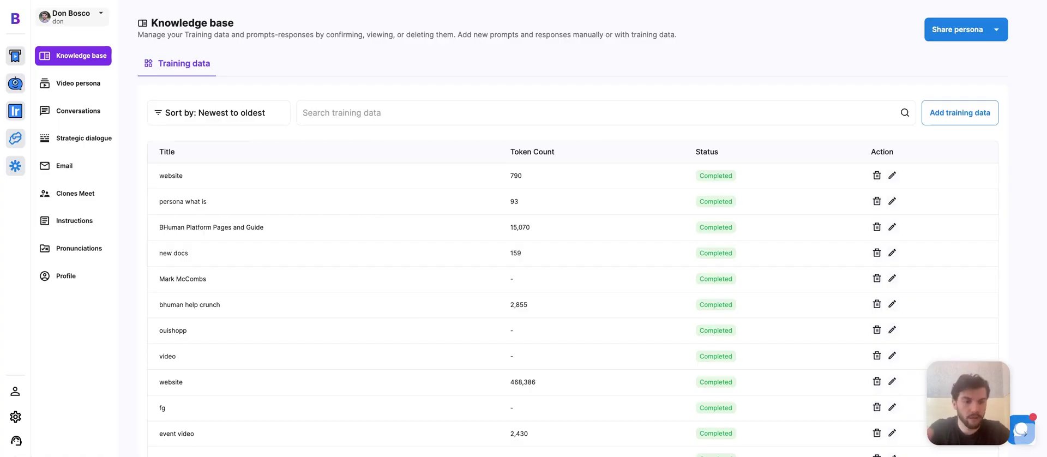
- Try the Add training data form with Attachments and Text ticked, then close it
left_click(970, 112)
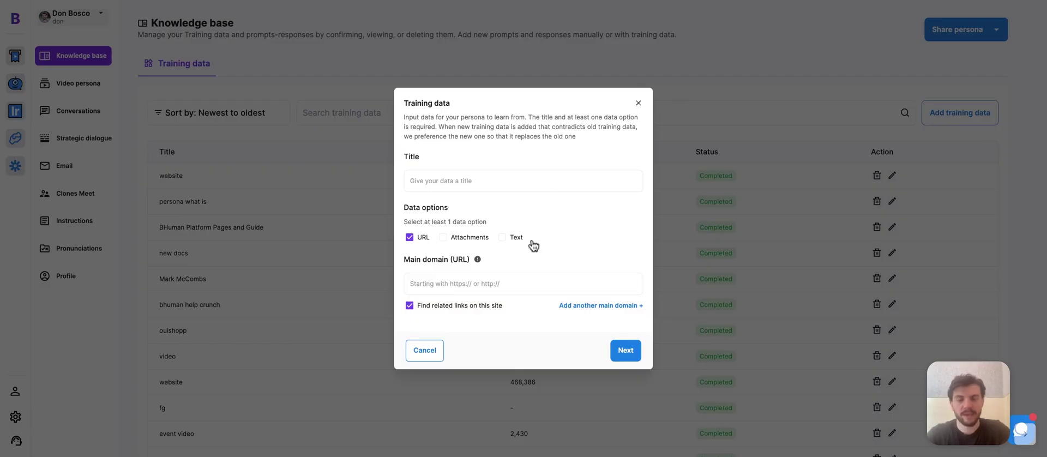
left_click(468, 238)
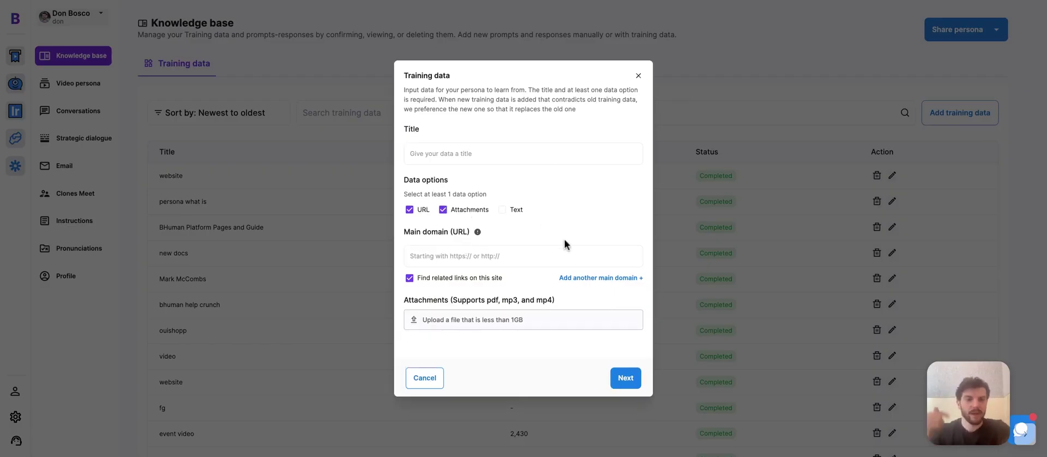
left_click(511, 210)
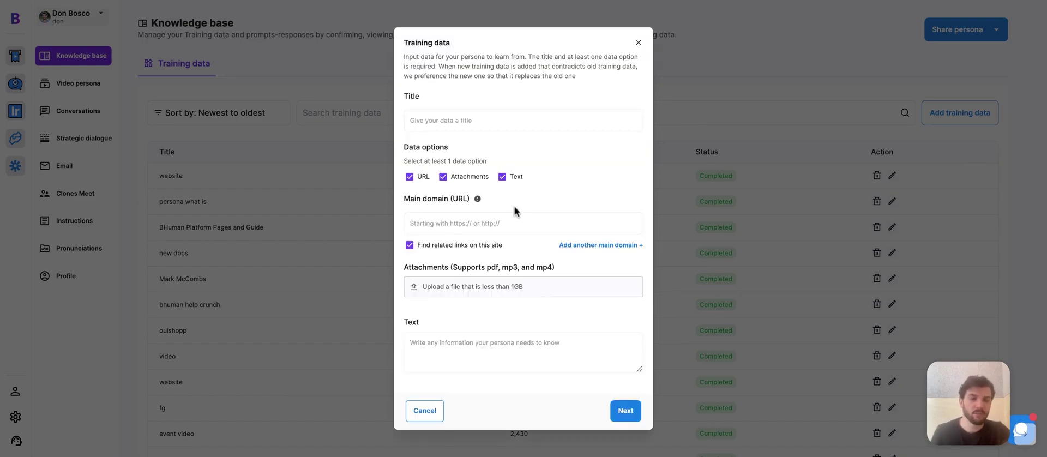
left_click(666, 119)
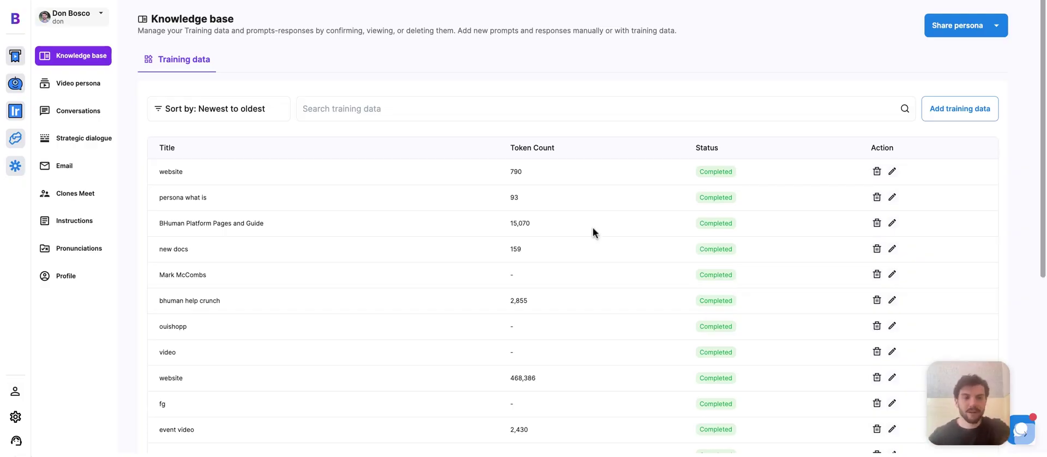
- Scroll through the scraped pages list, then go to the Video persona page
scroll(572, 272, "down", 5)
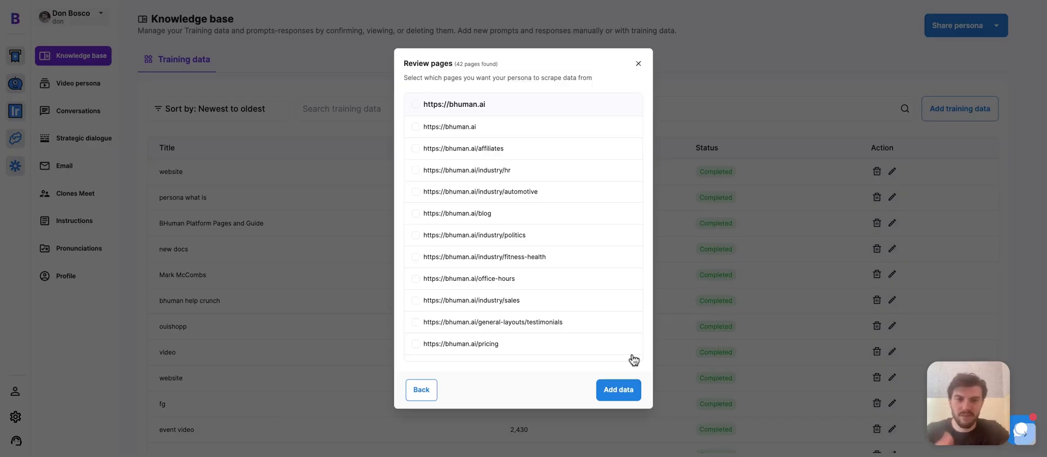
scroll(585, 272, "down", 10)
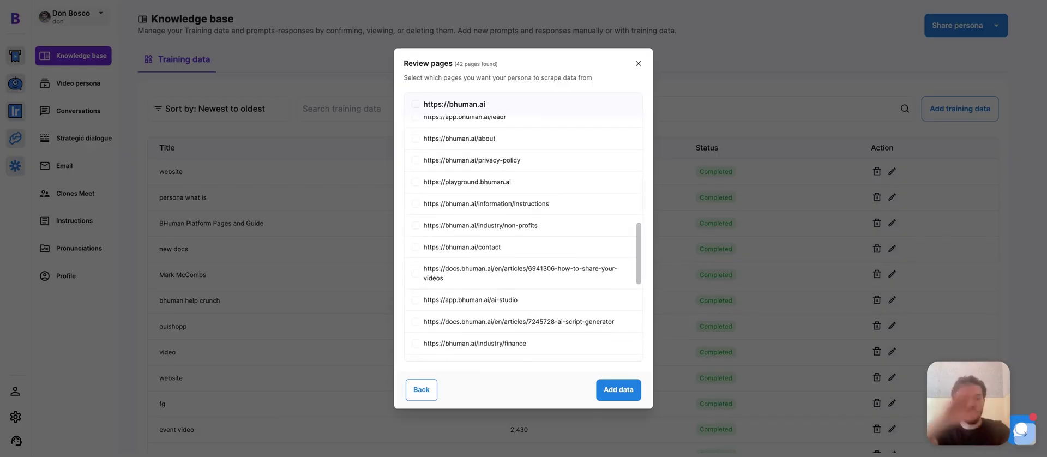
scroll(584, 271, "down", 10)
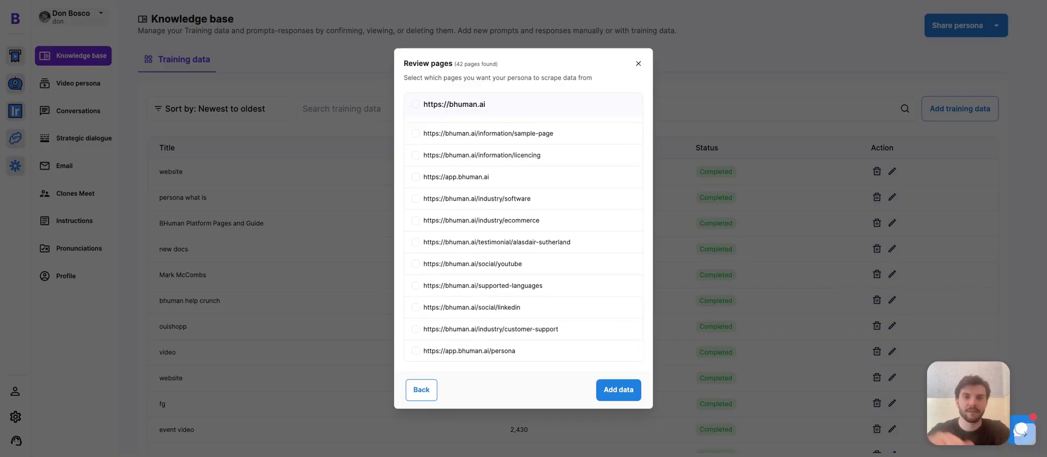
left_click(71, 88)
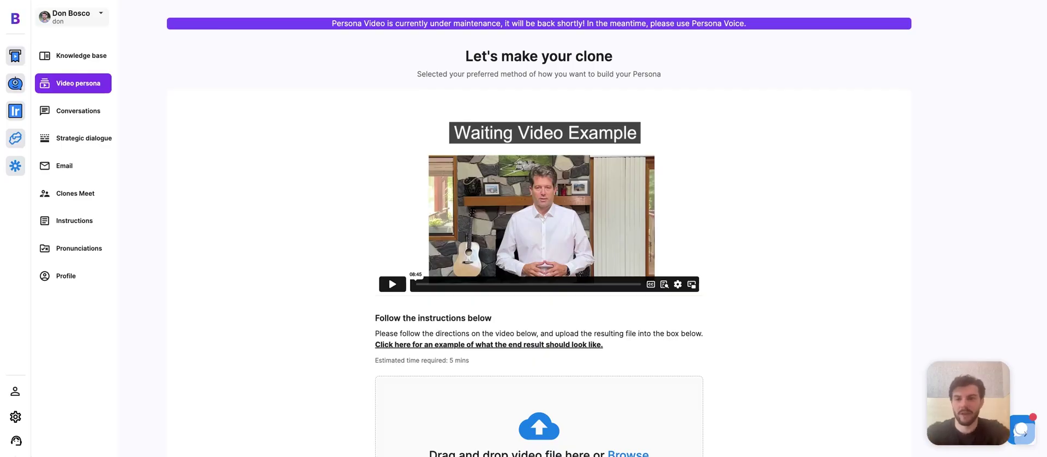
- Read two customer conversations in the clone's history, then switch to Strategic dialogue
left_click(74, 108)
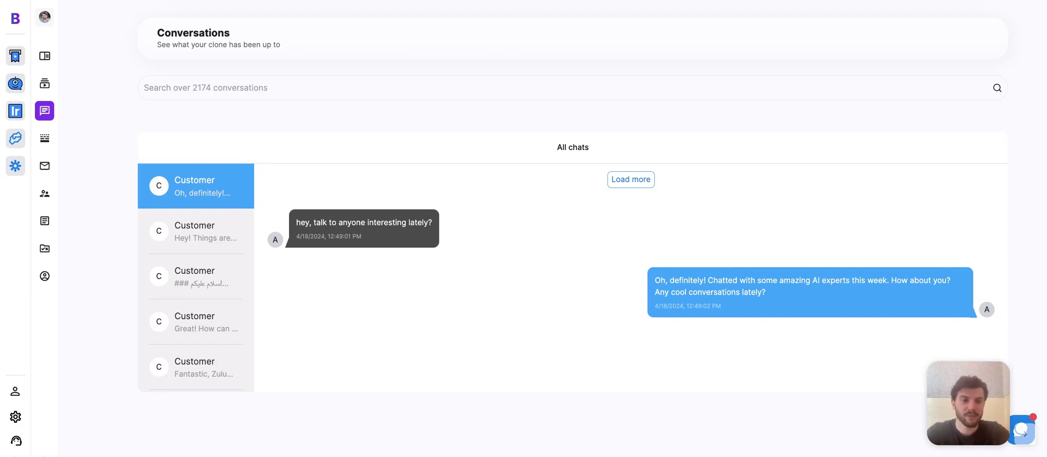
left_click(229, 263)
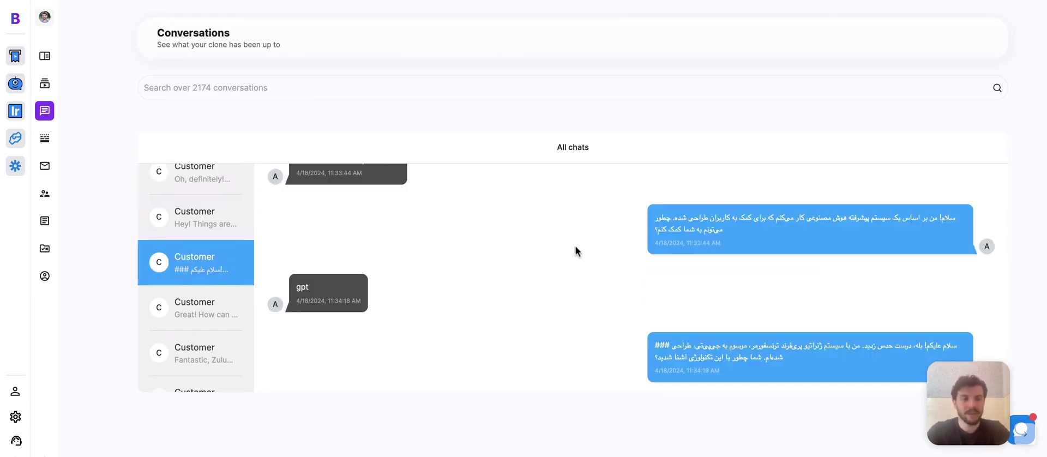
left_click(196, 352)
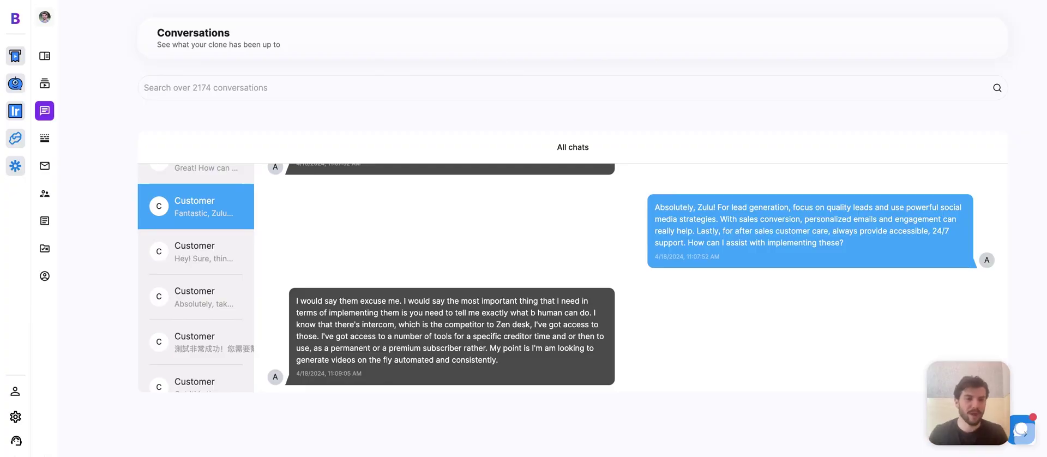
left_click(55, 140)
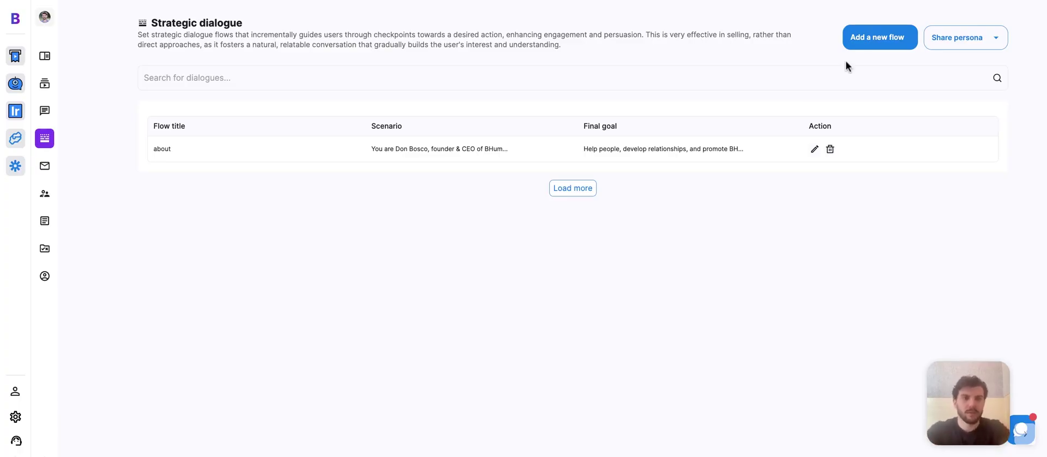
- Draft a new dialogue flow with three checkpoints, leave it unsaved, and go to Email
left_click(866, 39)
scroll(561, 168, "down", 1)
left_click(555, 151)
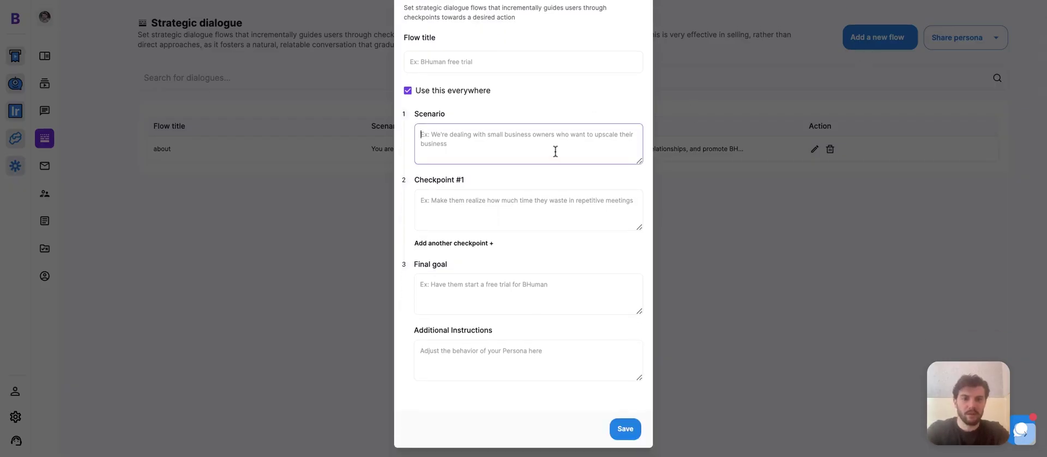
left_click(535, 192)
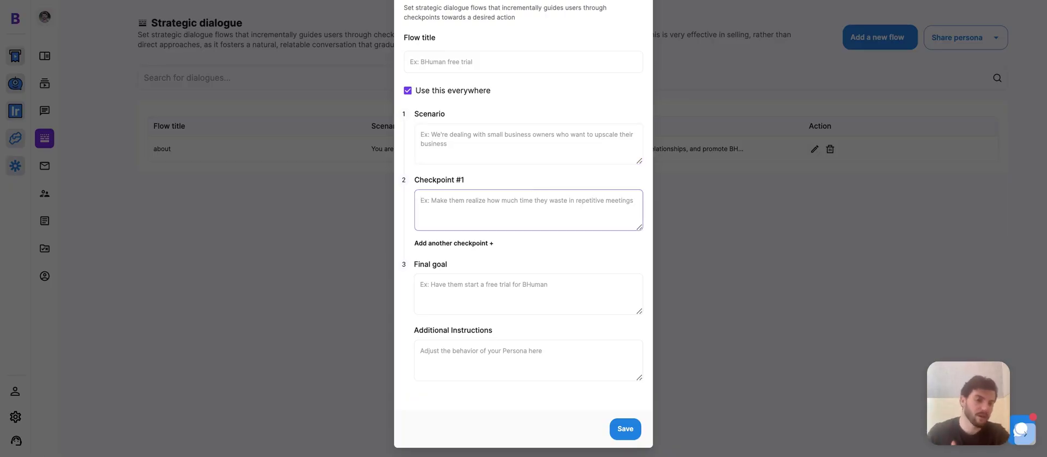
left_click(480, 244)
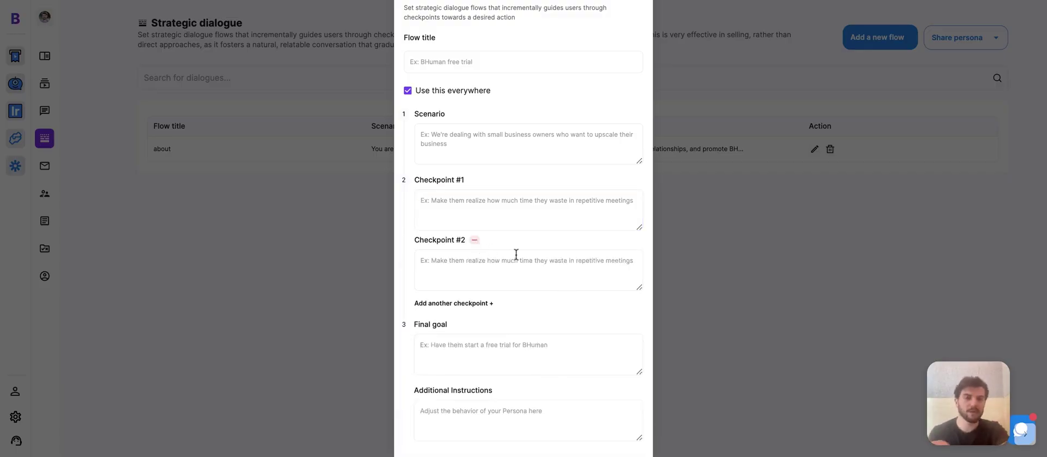
left_click(480, 303)
scroll(518, 325, "down", 2)
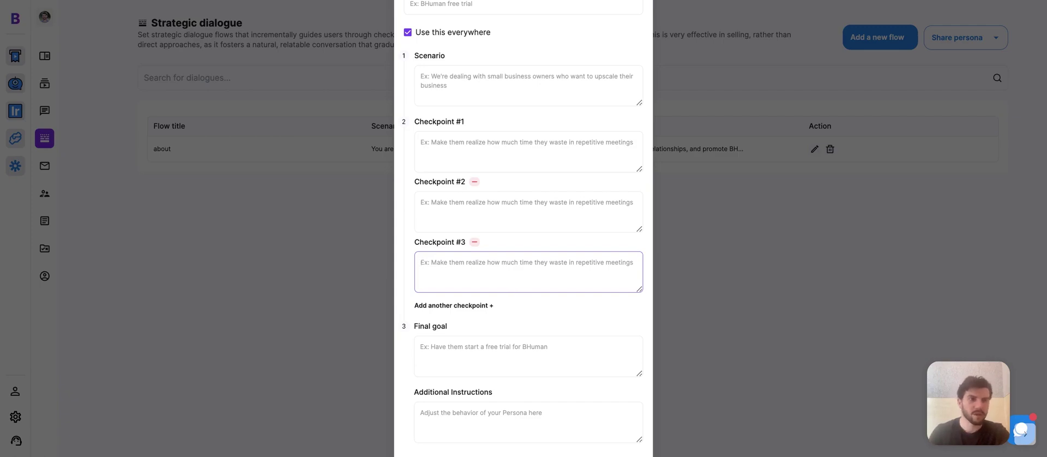
left_click(507, 351)
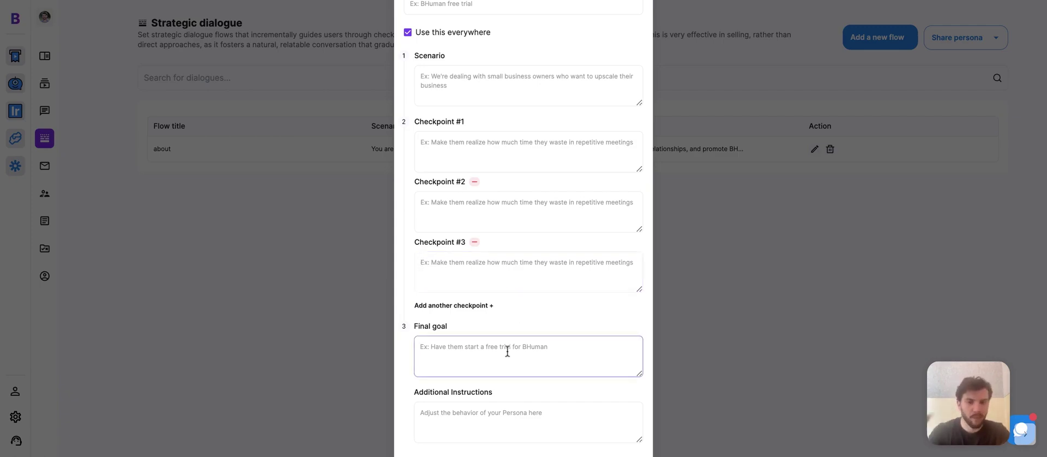
scroll(548, 344, "up", 1)
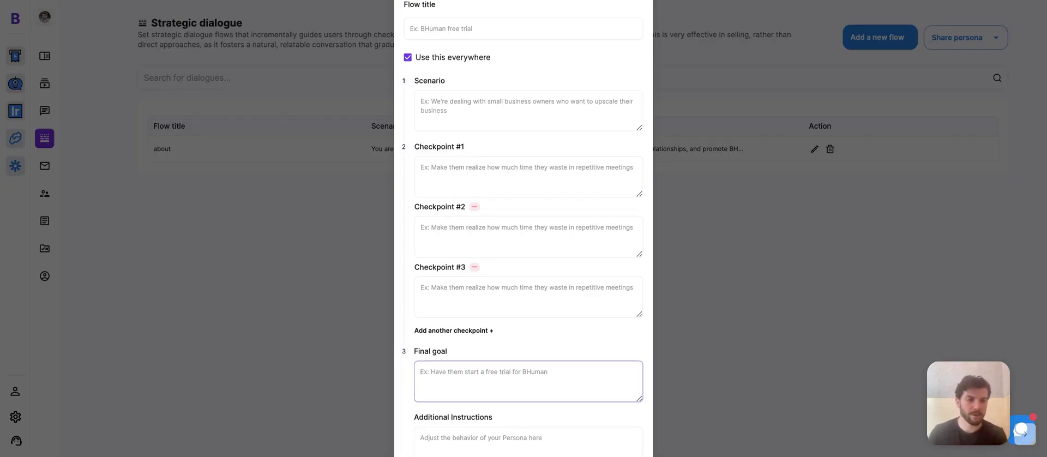
left_click(45, 165)
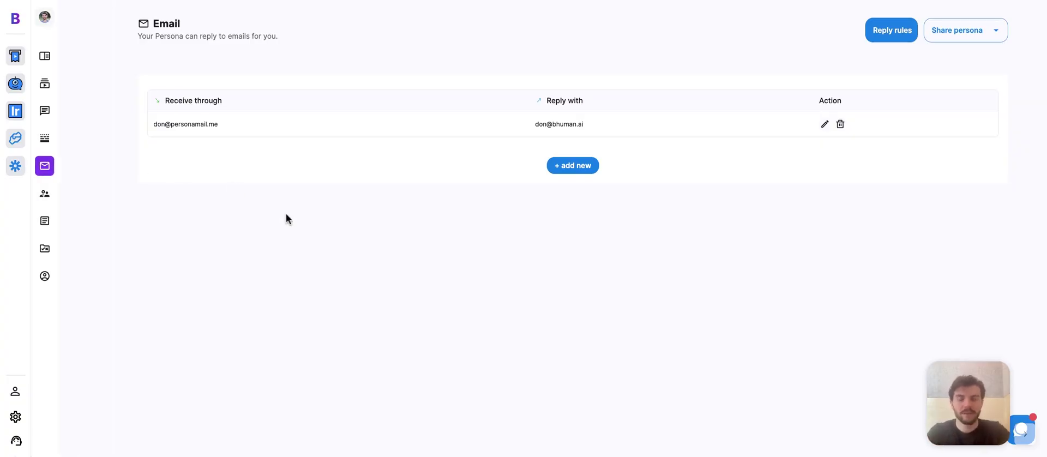
- In the email configuration, set reply timing to Normal (180-360 minutes) and close without saving
left_click(733, 123)
left_click(572, 177)
left_click(571, 154)
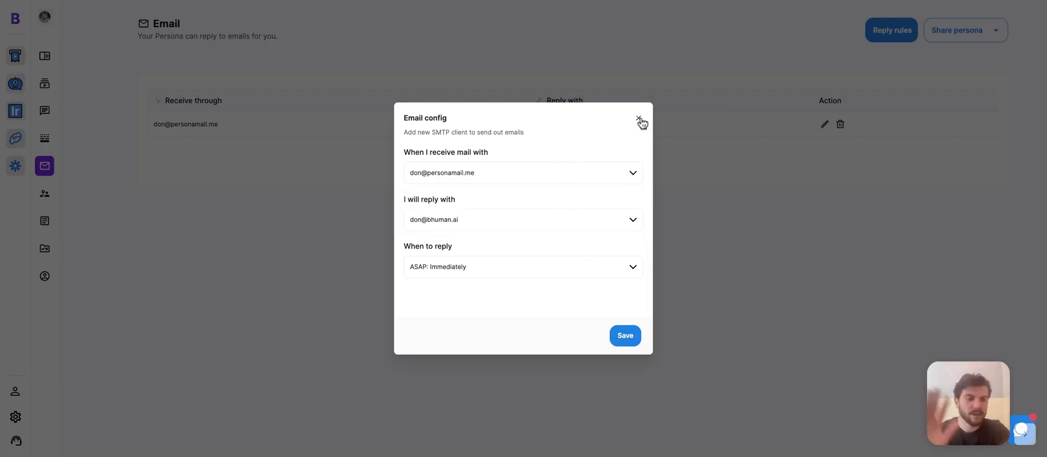
left_click(551, 274)
scroll(535, 309, "down", 1)
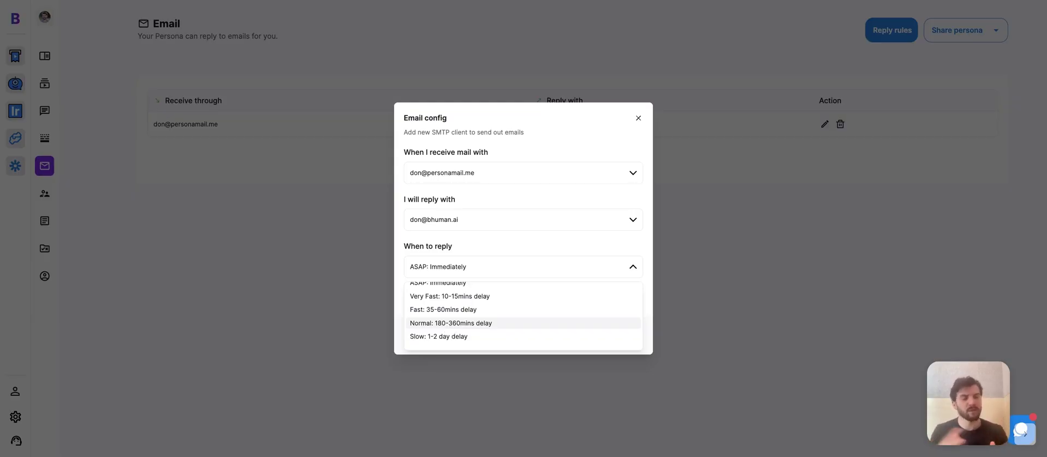
left_click(451, 323)
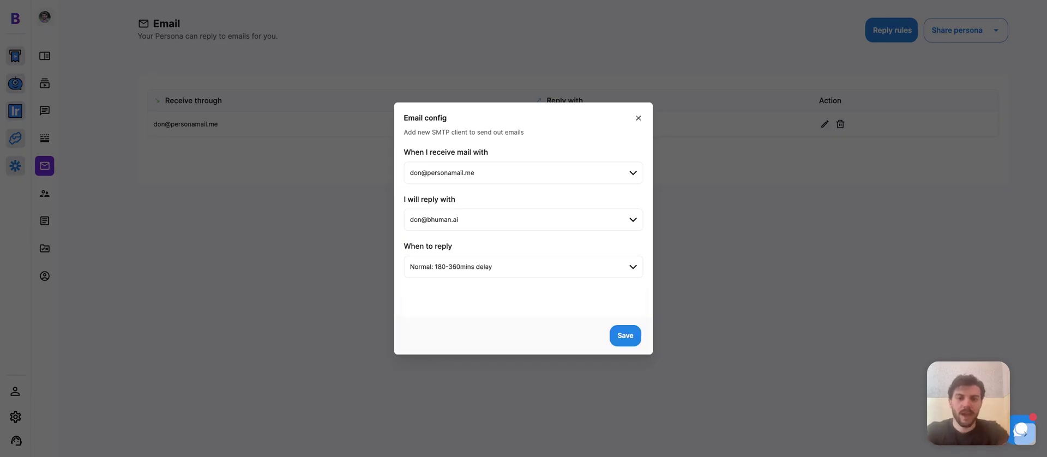
left_click(638, 118)
- Look over the family-member reply rule, close the rules, and go to Clones Meet
left_click(891, 42)
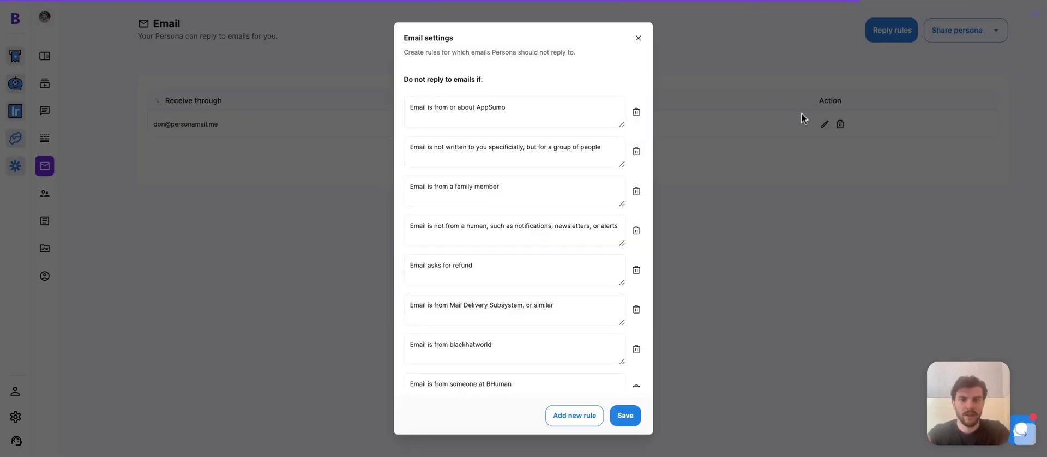
left_click(540, 195)
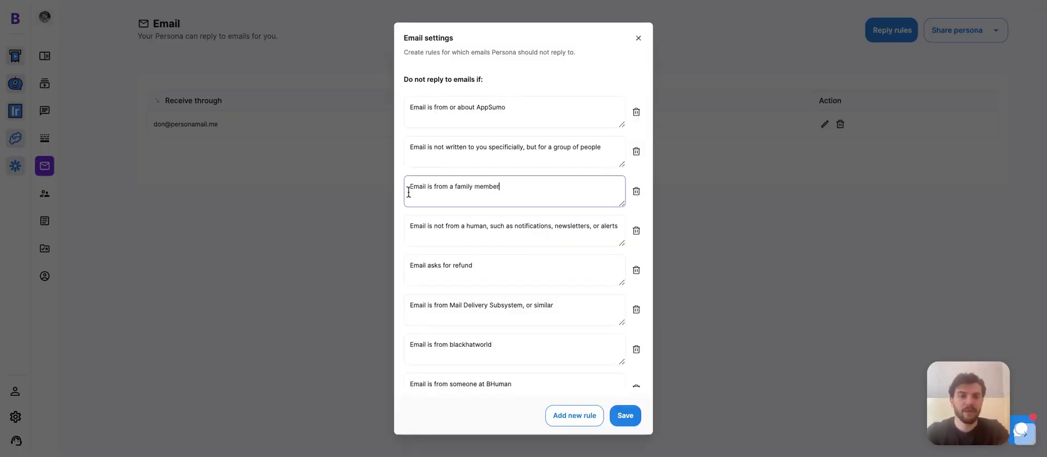
key("super+a")
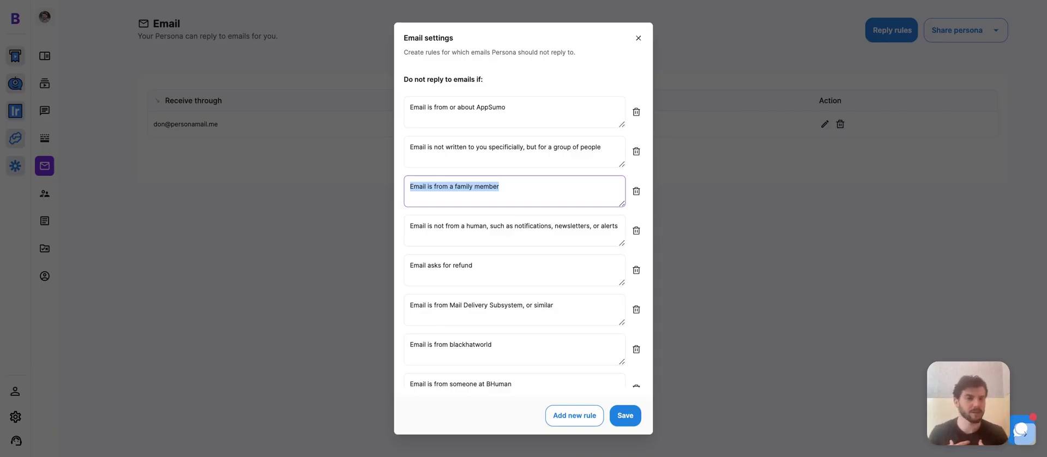
left_click(638, 39)
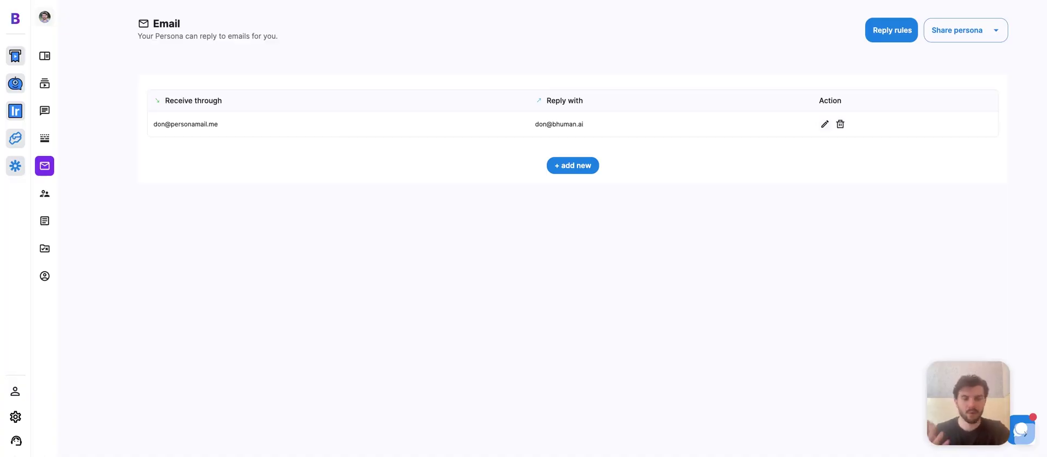
left_click(82, 193)
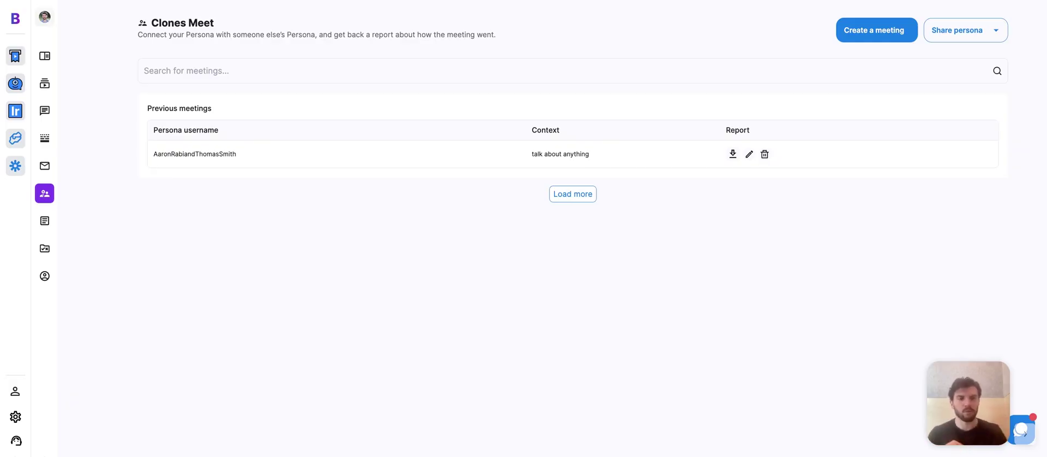
- Inspect the testimonial-page instruction without changes, then go to Pronunciations
left_click(44, 221)
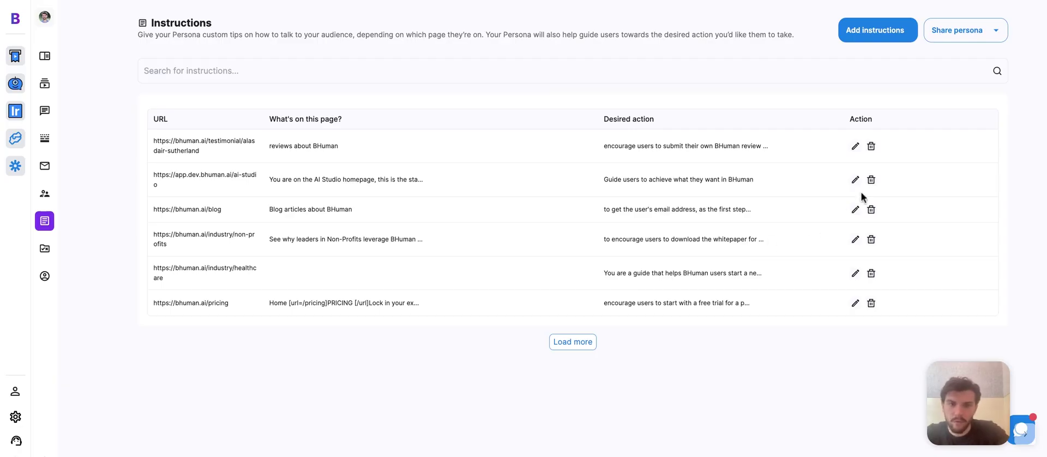
left_click(855, 148)
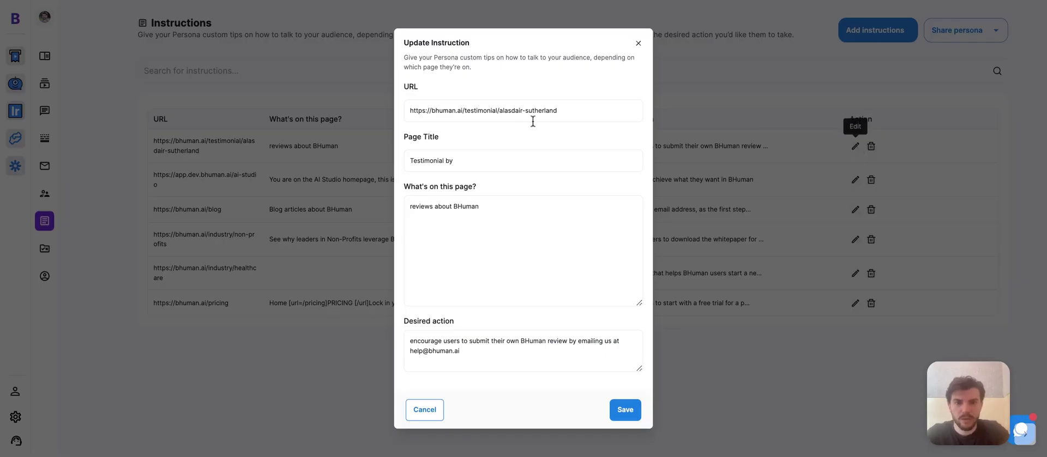
left_click_drag(497, 109, 414, 110)
left_click(492, 128)
scroll(494, 134, "down", 1)
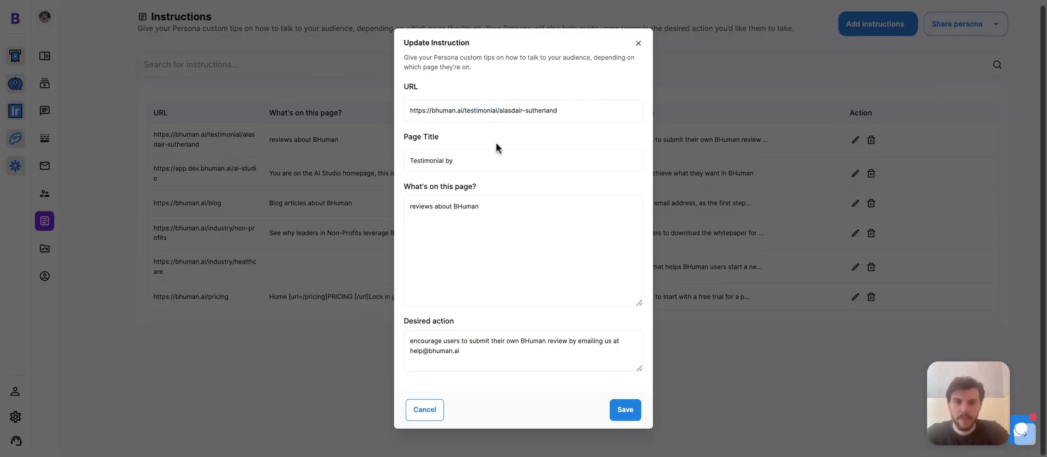
left_click_drag(640, 304, 636, 261)
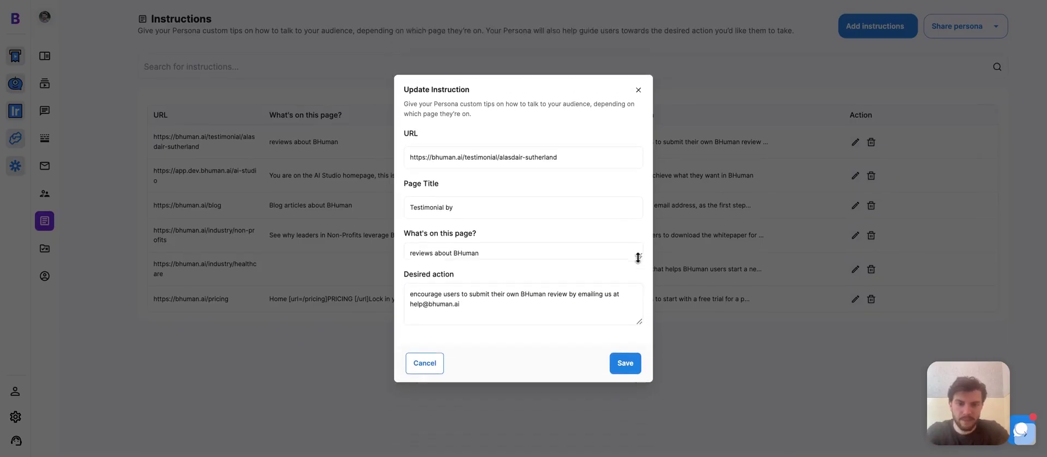
left_click(509, 314)
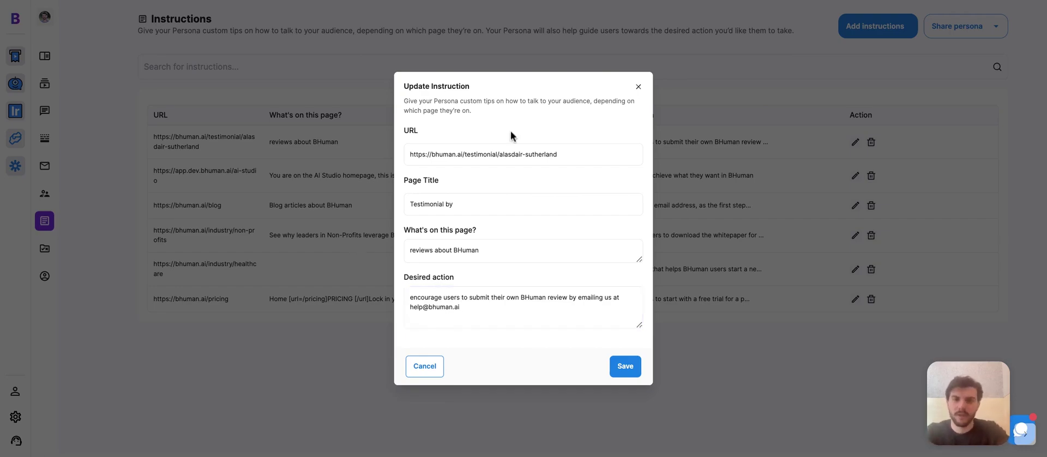
left_click(638, 87)
left_click(46, 249)
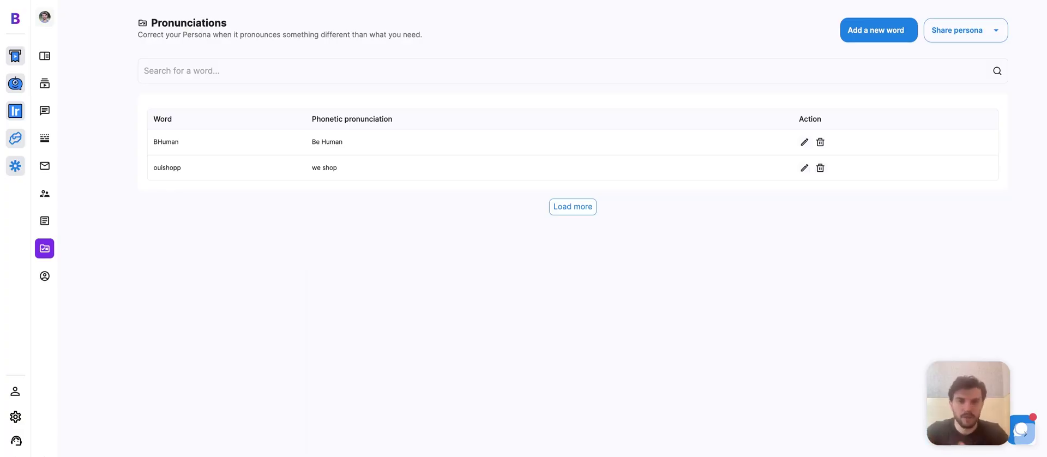
- Review the persona's Profile settings, enlarging the Writing Style box to show the full letter
left_click_drag(308, 141, 342, 142)
left_click(344, 223)
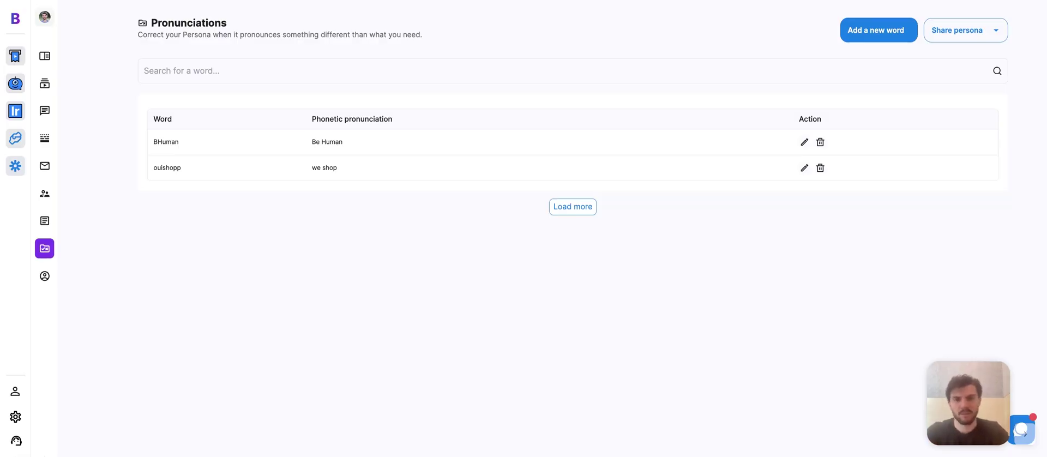
left_click(45, 276)
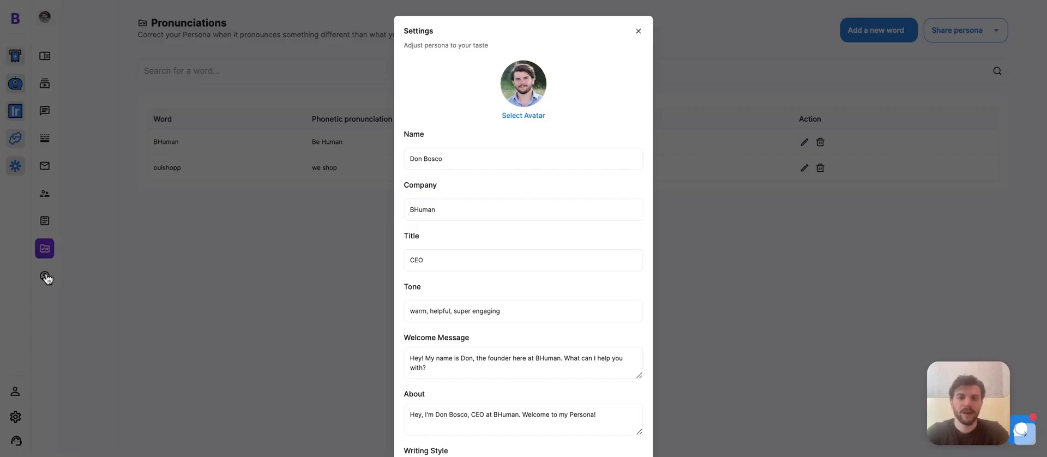
scroll(581, 246, "down", 3)
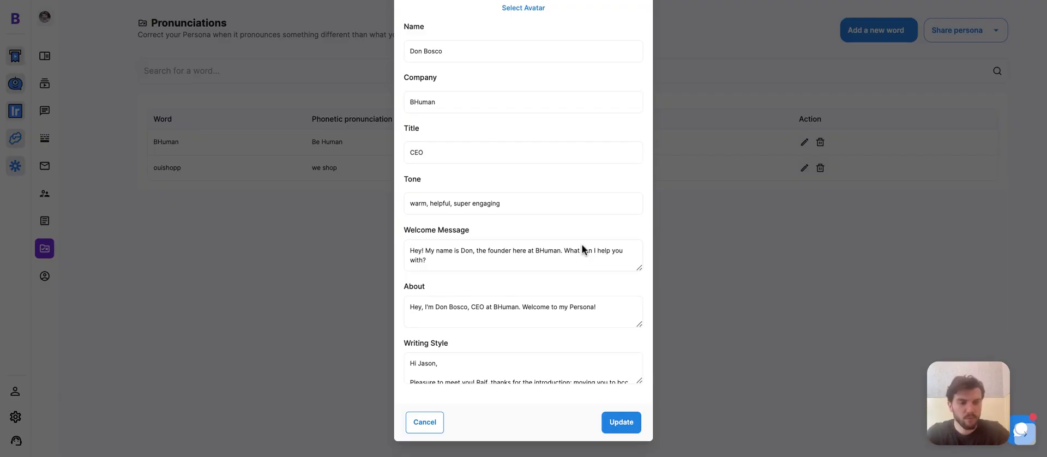
scroll(581, 243, "up", 3)
scroll(562, 292, "down", 3)
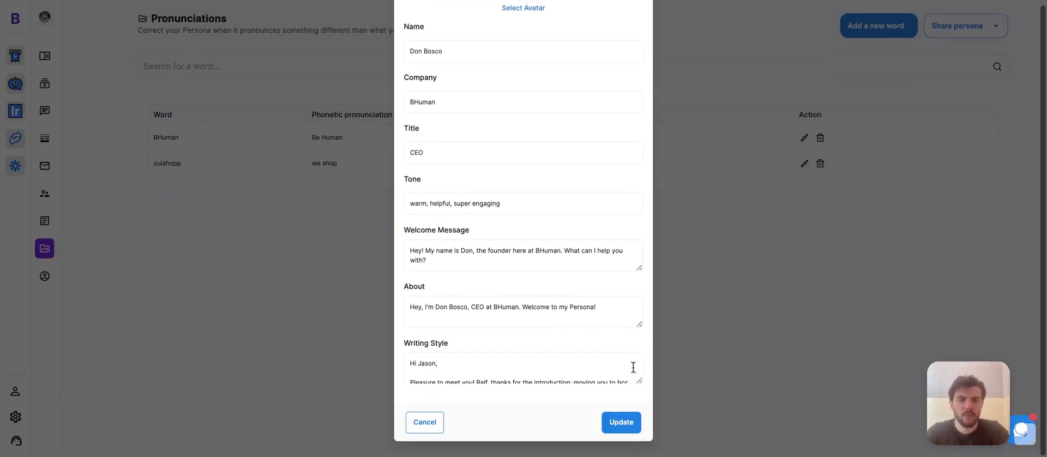
left_click_drag(639, 381, 639, 455)
scroll(637, 382, "down", 1)
scroll(637, 381, "up", 1)
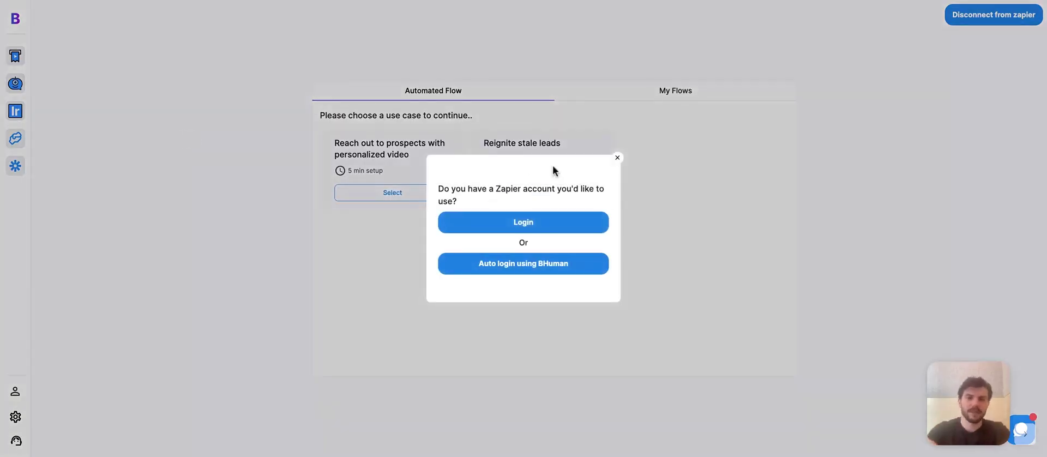
- Dismiss the Zapier login prompt, view the Untitled Zap under My Flows, and return home
left_click(536, 264)
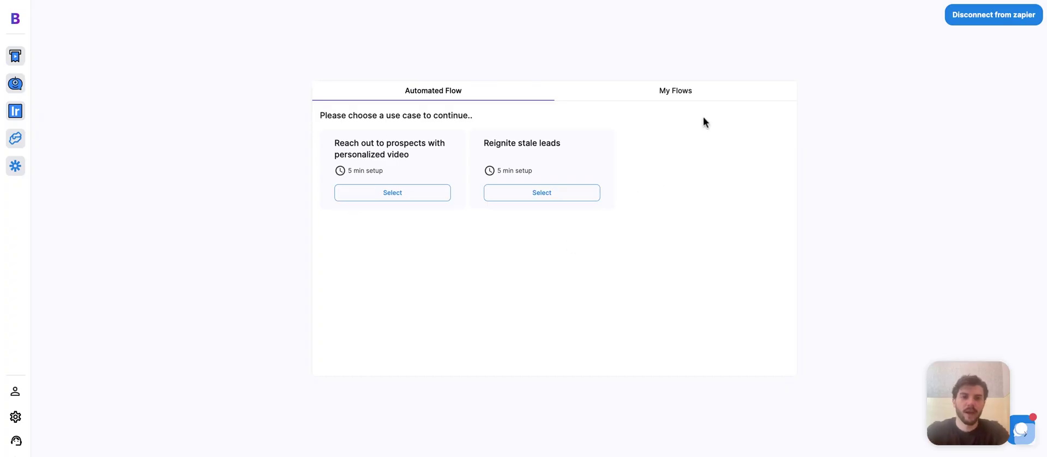
left_click(696, 97)
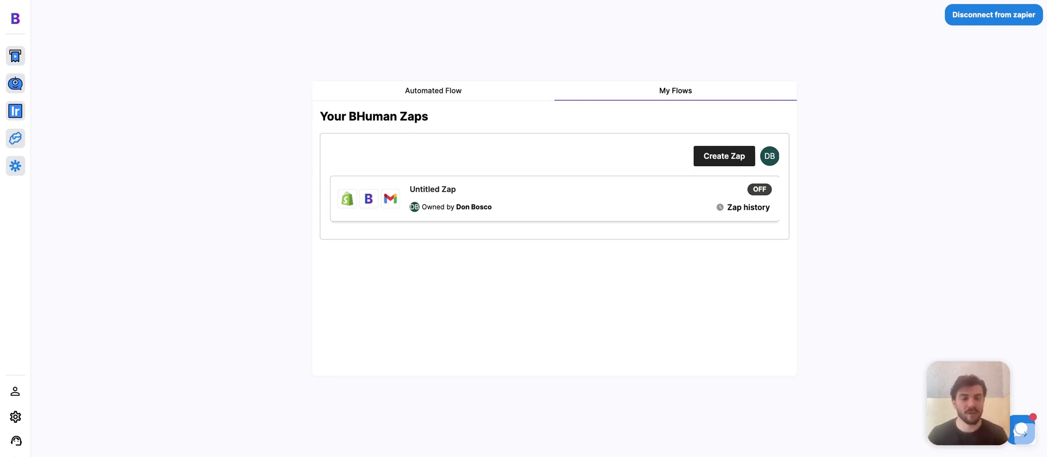
left_click(15, 18)
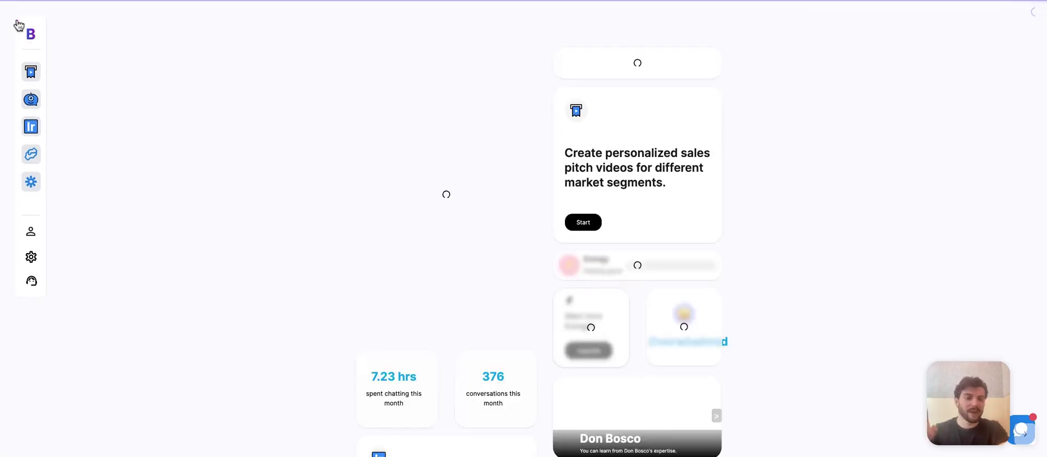